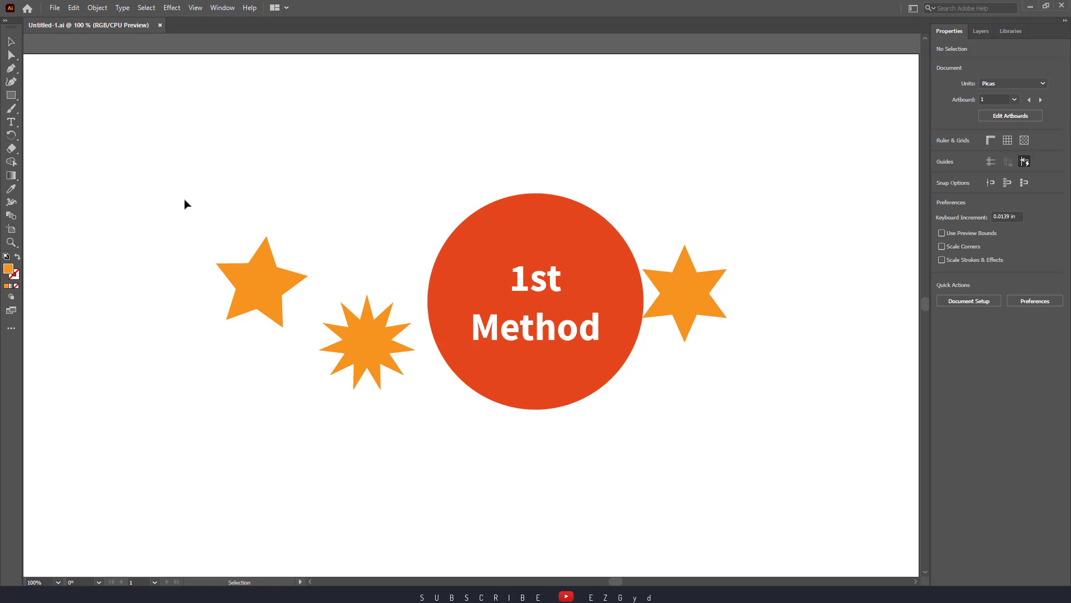
# Step: Marquee-select all four orange stars
pyautogui.moveTo(155, 196); pyautogui.dragTo(813, 425)
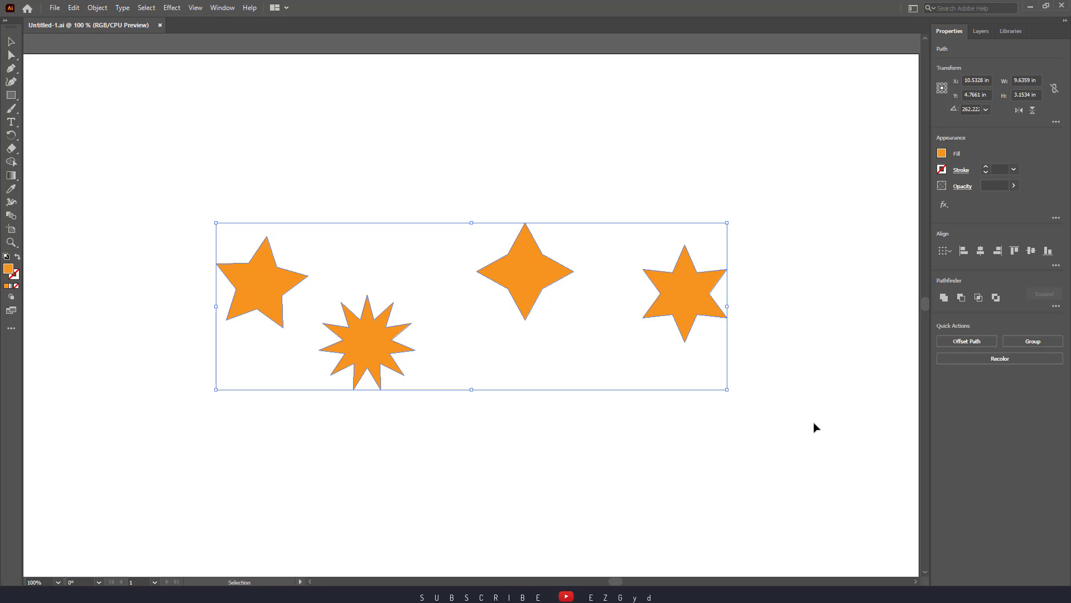
pyautogui.click(864, 240)
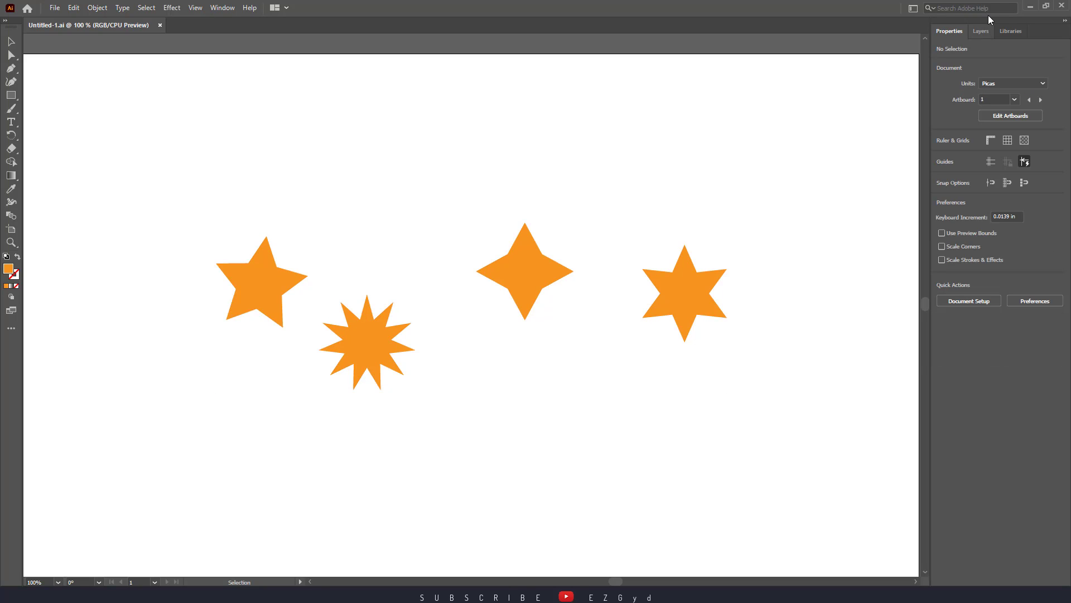
pyautogui.moveTo(179, 174); pyautogui.dragTo(763, 423)
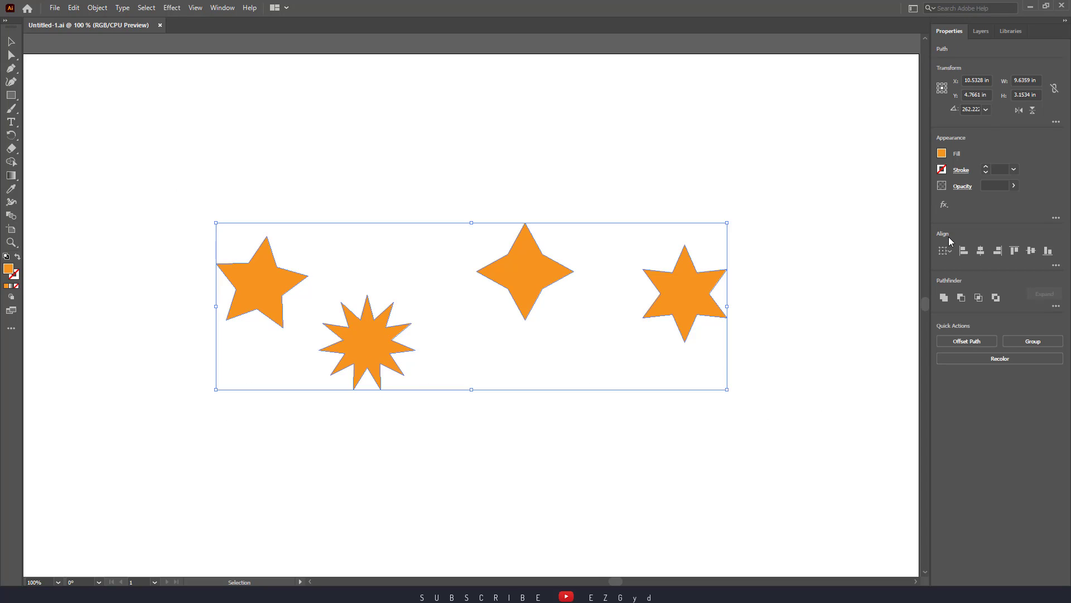
# Step: Browse the alignment options in the Properties panel and open the Window menu
pyautogui.click(1056, 265)
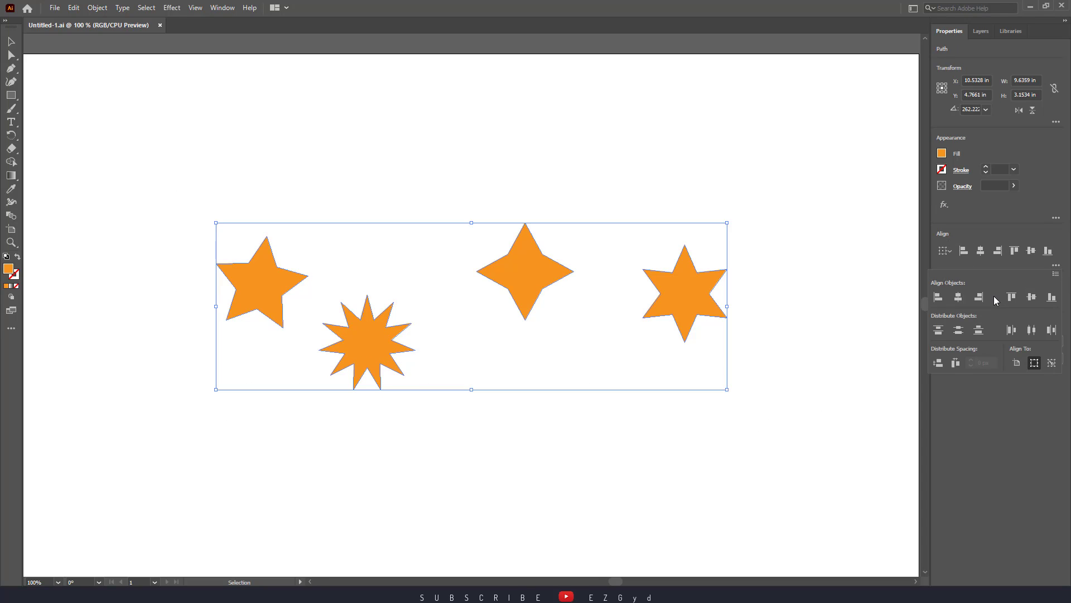
pyautogui.click(950, 254)
pyautogui.click(942, 258)
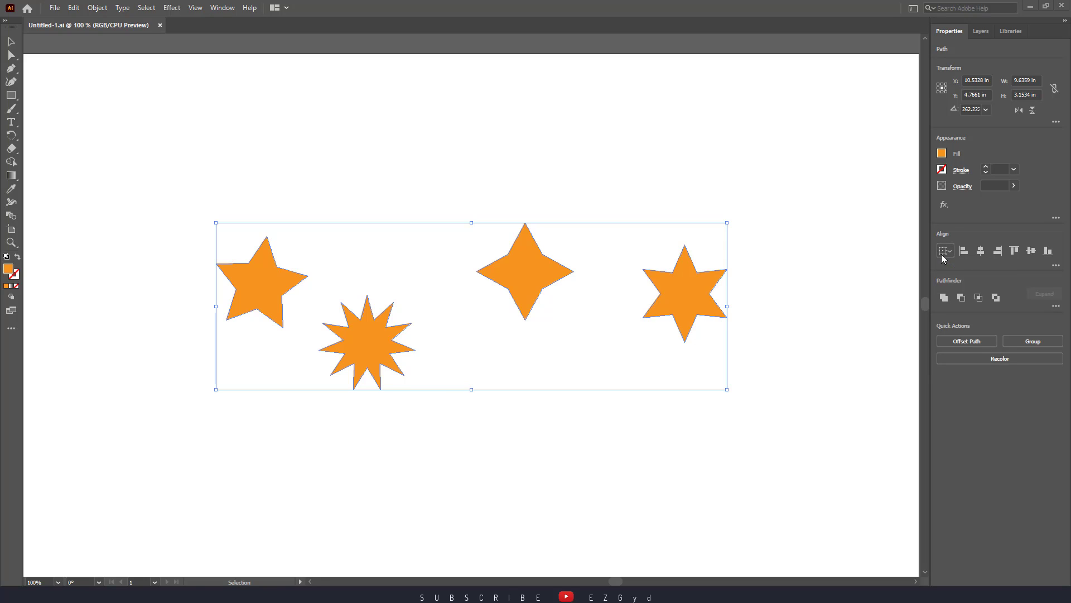
pyautogui.click(1048, 264)
pyautogui.click(224, 8)
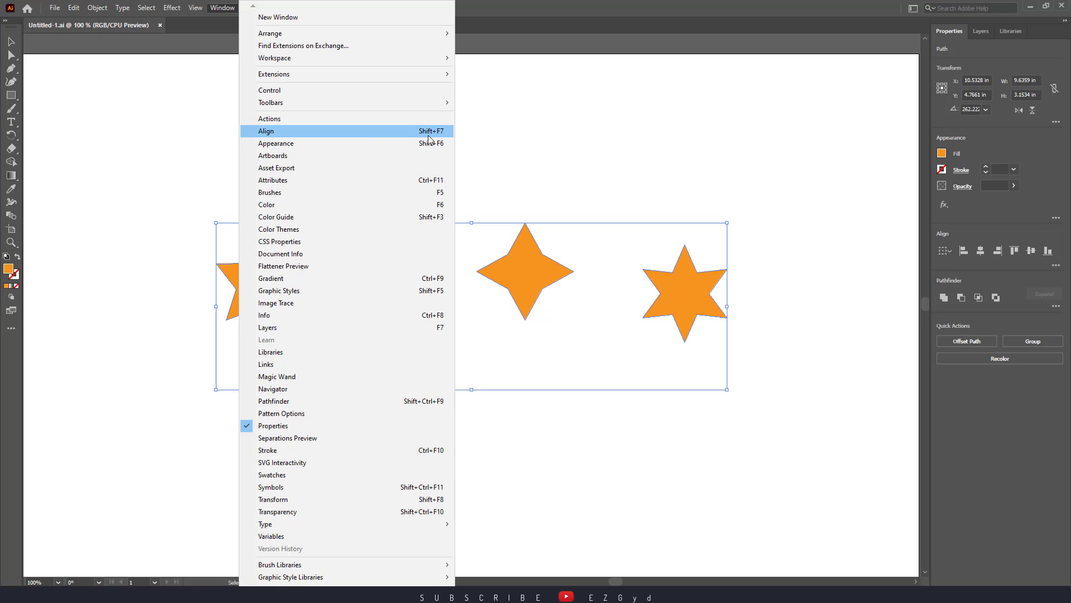
# Step: Open the Align panel beside the stars, set Align To Artboard, and zoom out
pyautogui.click(367, 133)
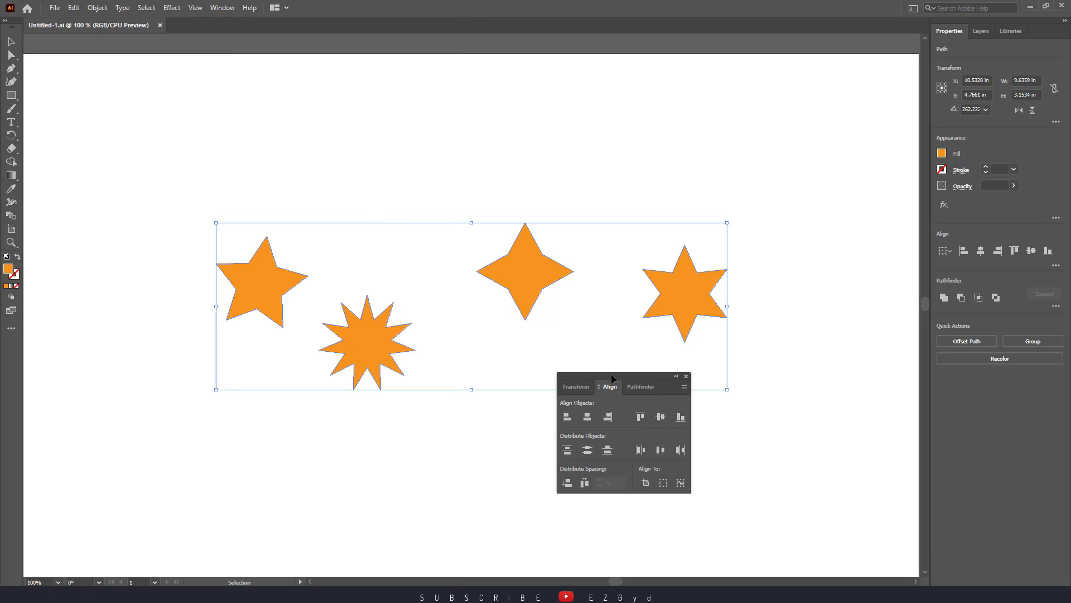
pyautogui.moveTo(627, 383)
pyautogui.mouseDown()
pyautogui.moveTo(807, 251)
pyautogui.moveTo(474, 403)
pyautogui.mouseUp()
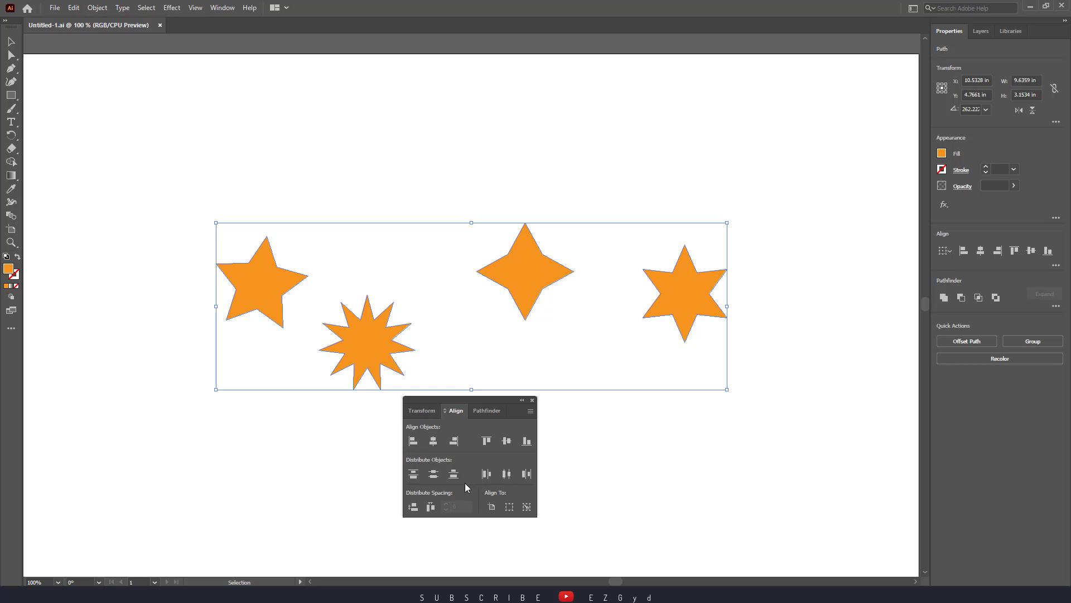
pyautogui.click(493, 508)
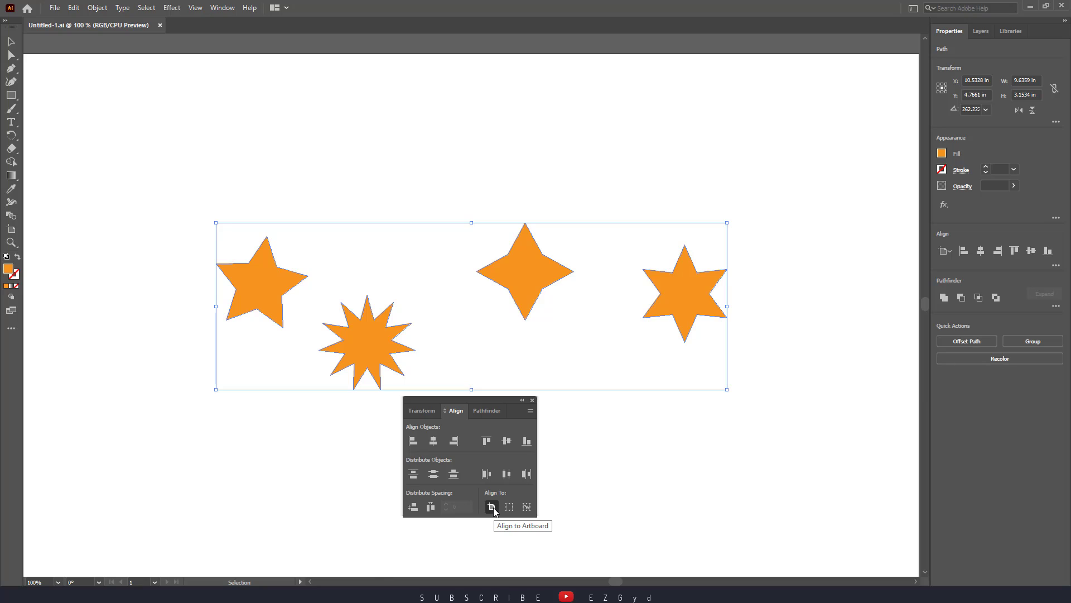
pyautogui.hotkey('ctrl', '-')
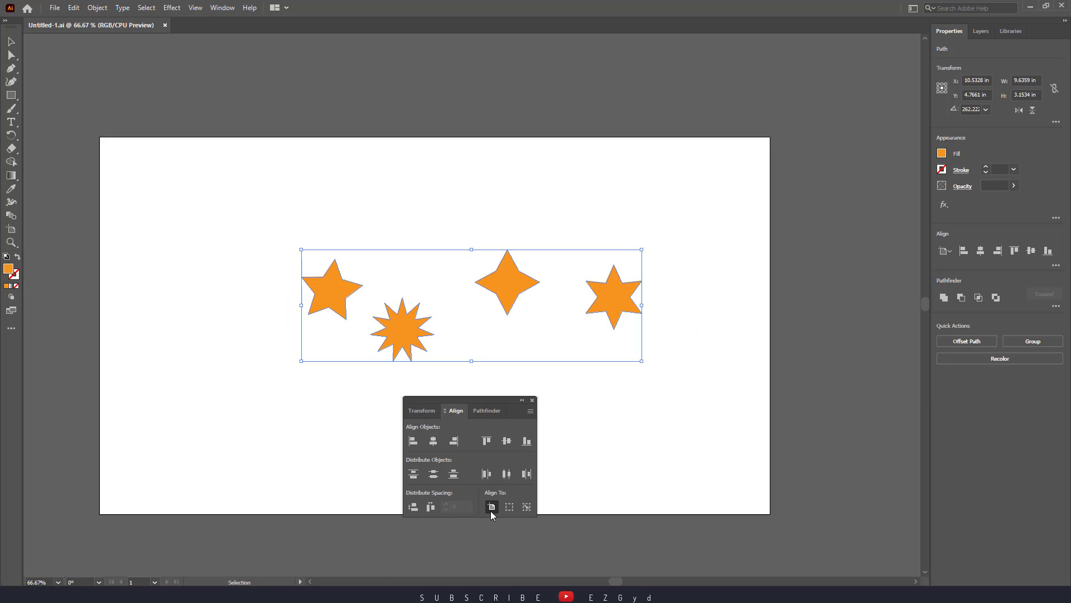
pyautogui.moveTo(487, 399); pyautogui.dragTo(490, 376)
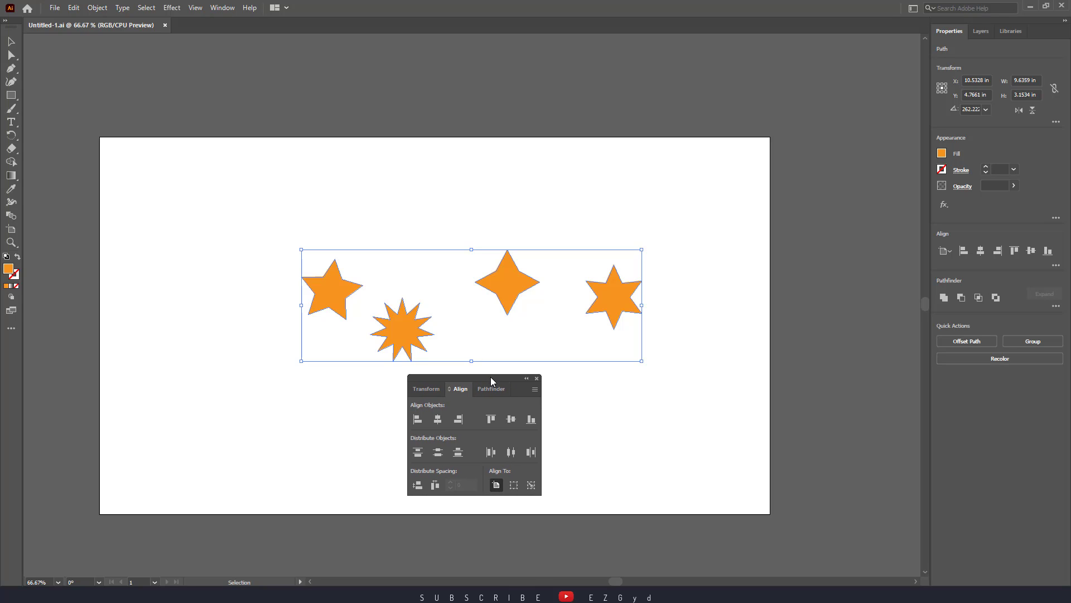
pyautogui.click(491, 419)
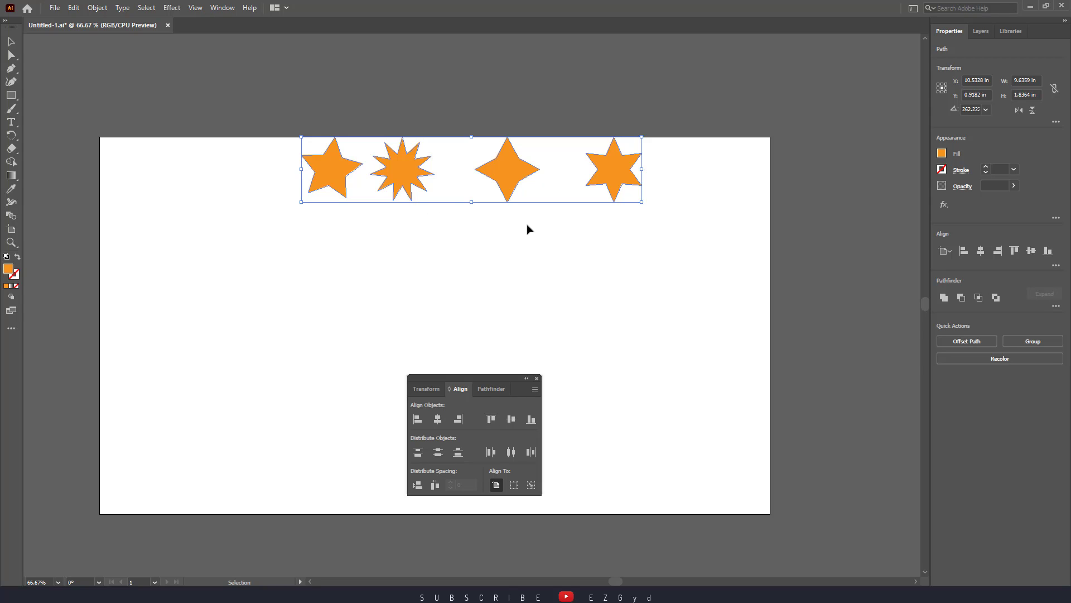
pyautogui.hotkey('ctrl', 'z')
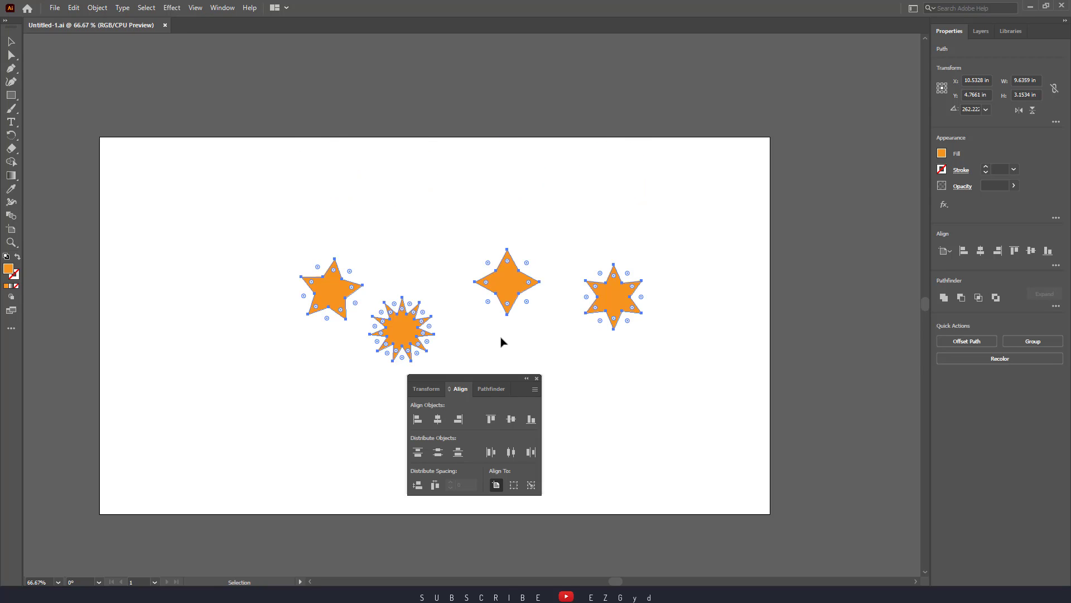
# Step: Set Align To Selection, try top, centre and bottom vertical alignment, then undo them
pyautogui.click(514, 485)
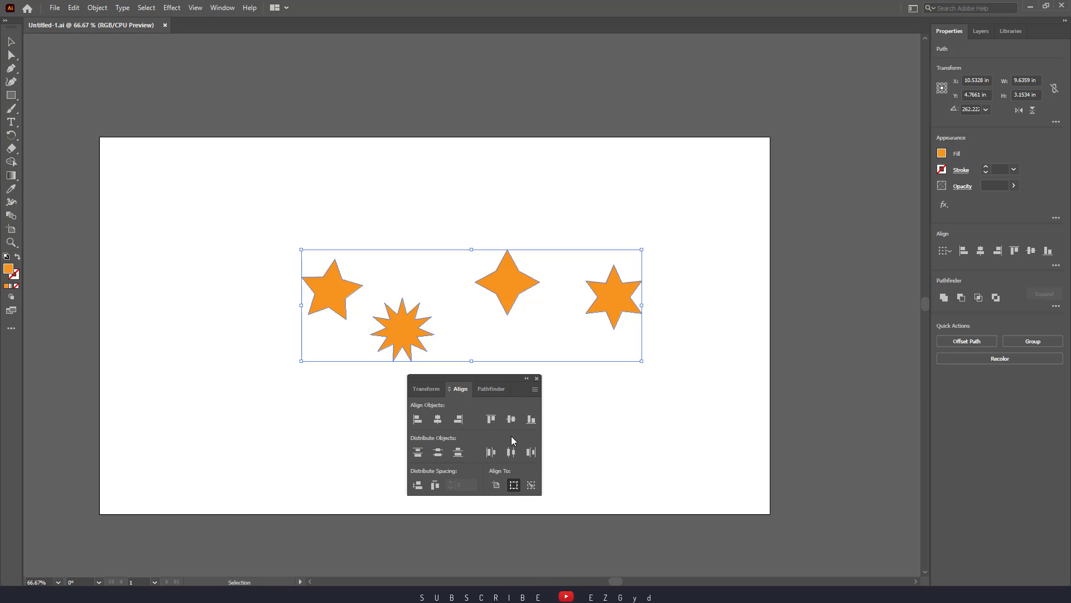
pyautogui.click(492, 421)
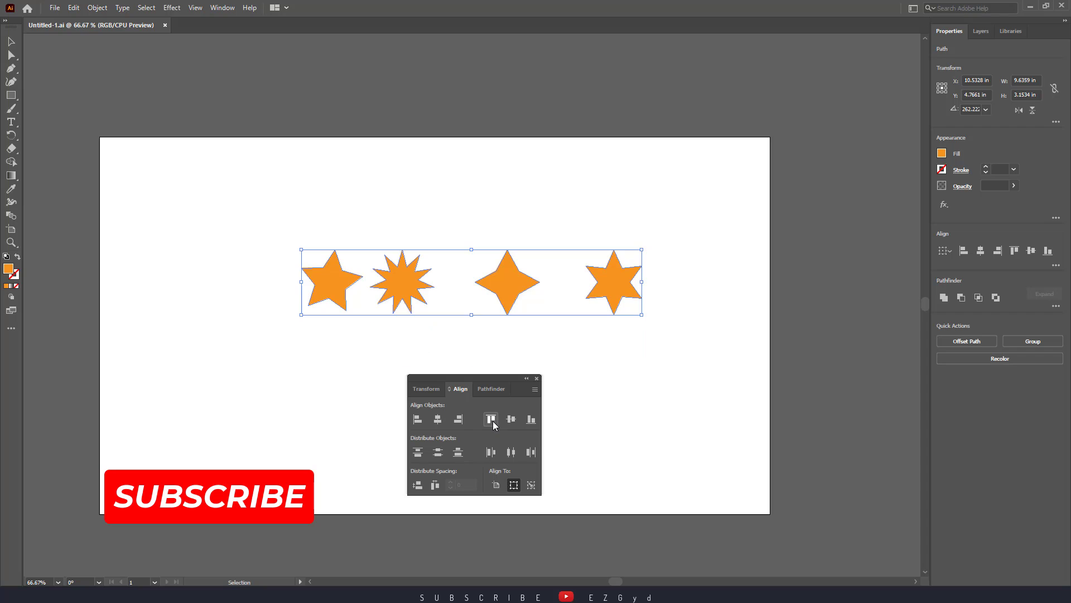
pyautogui.click(512, 419)
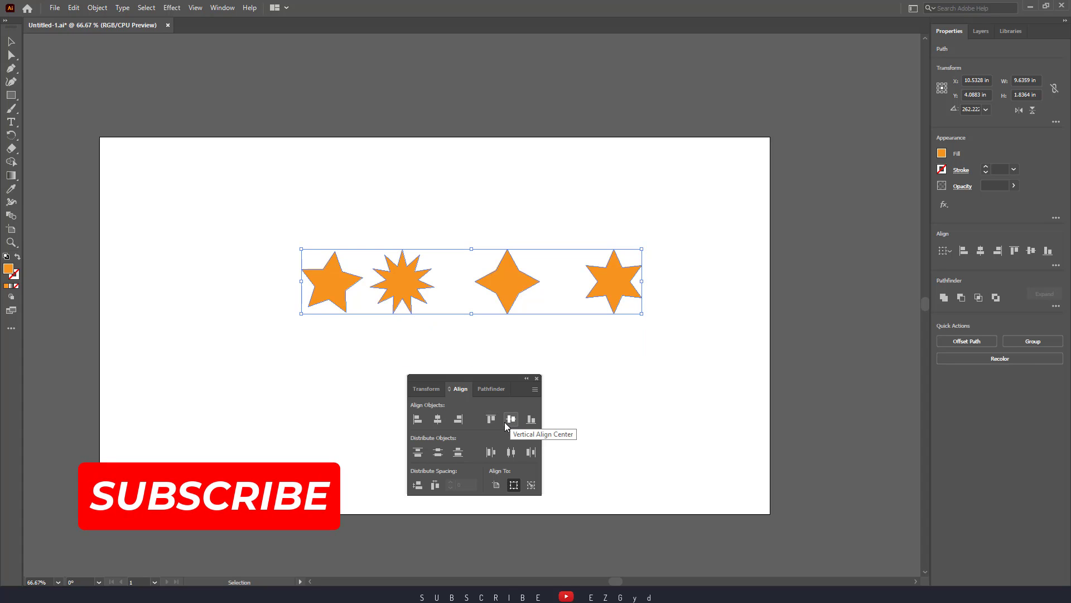
pyautogui.click(532, 420)
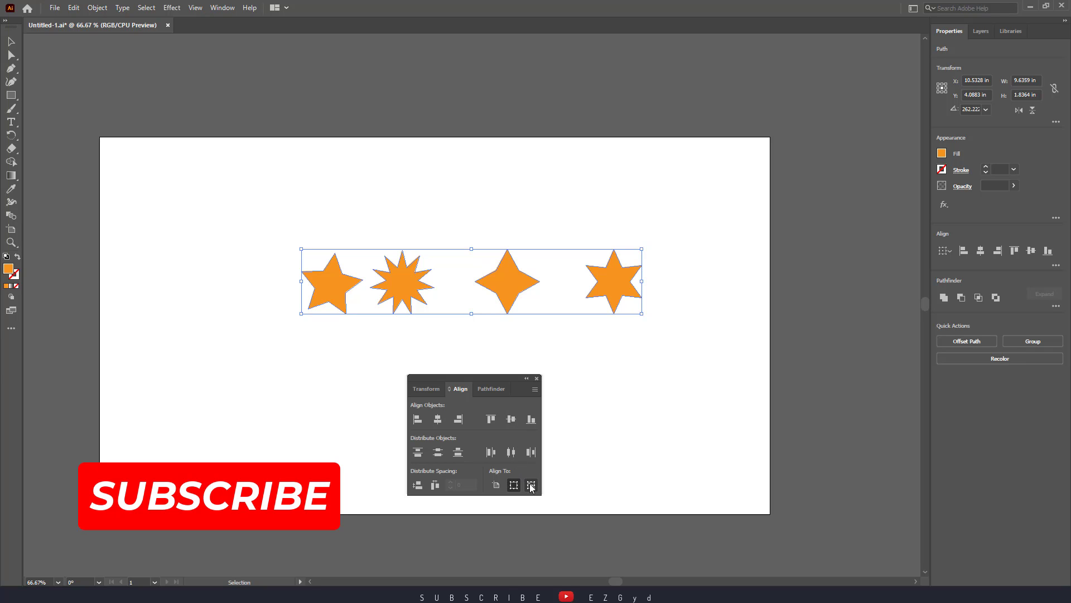
pyautogui.press('a')
pyautogui.hotkey('ctrl', 'z')
pyautogui.hotkey('ctrl', 'z')
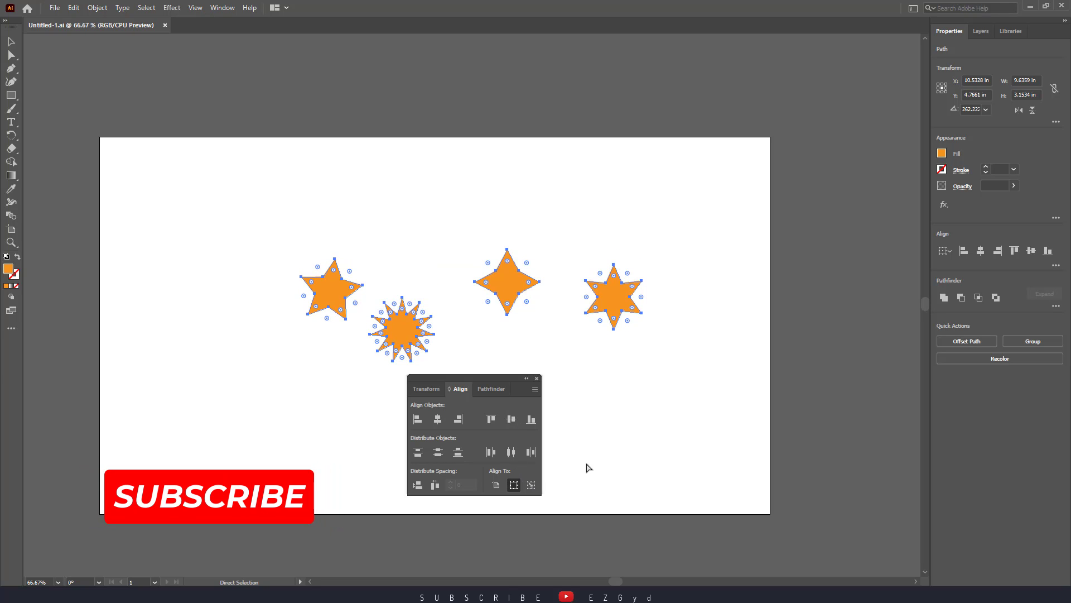
pyautogui.press('v')
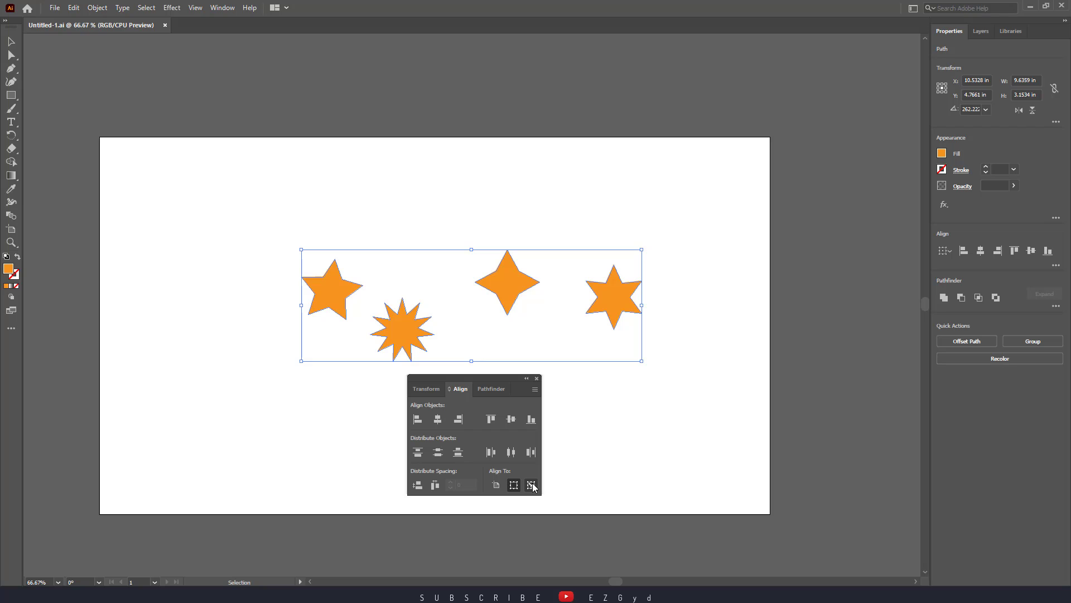
# Step: Vertically centre all four stars on the six-pointed star as key object
pyautogui.click(532, 485)
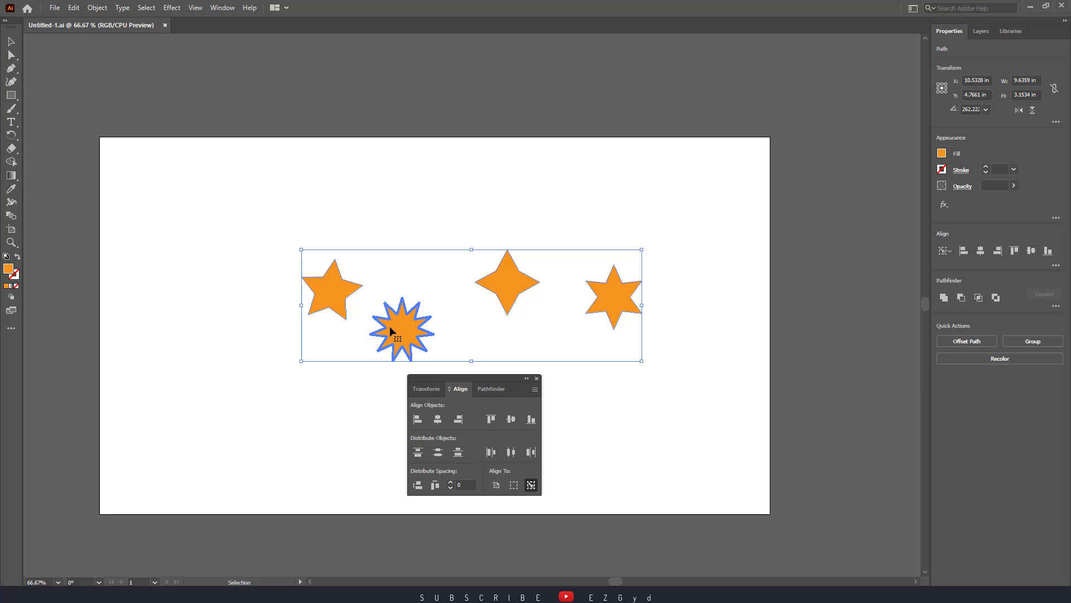
pyautogui.click(614, 295)
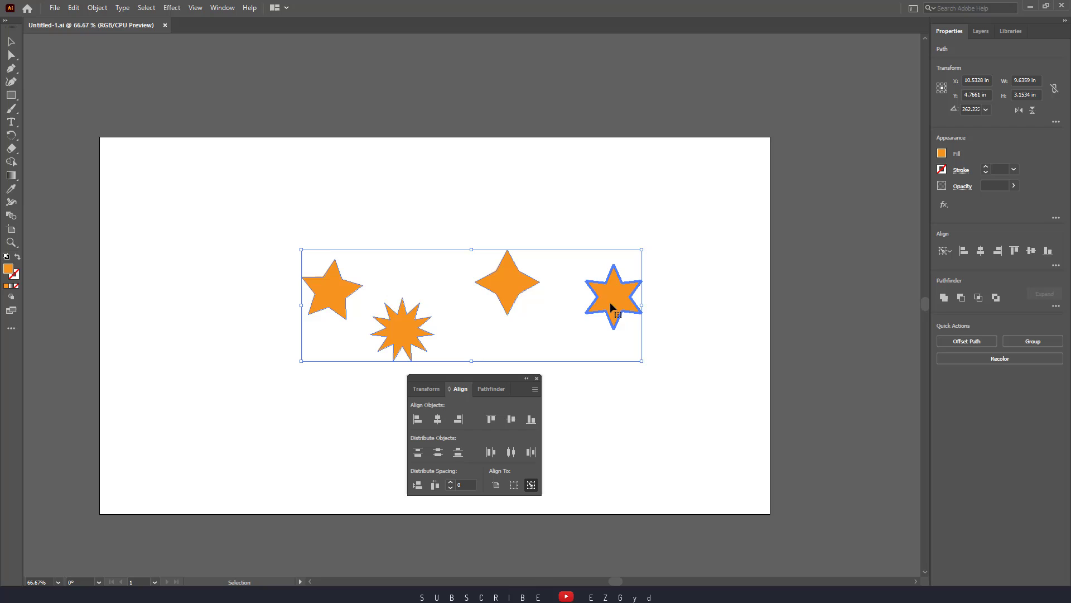
pyautogui.click(511, 419)
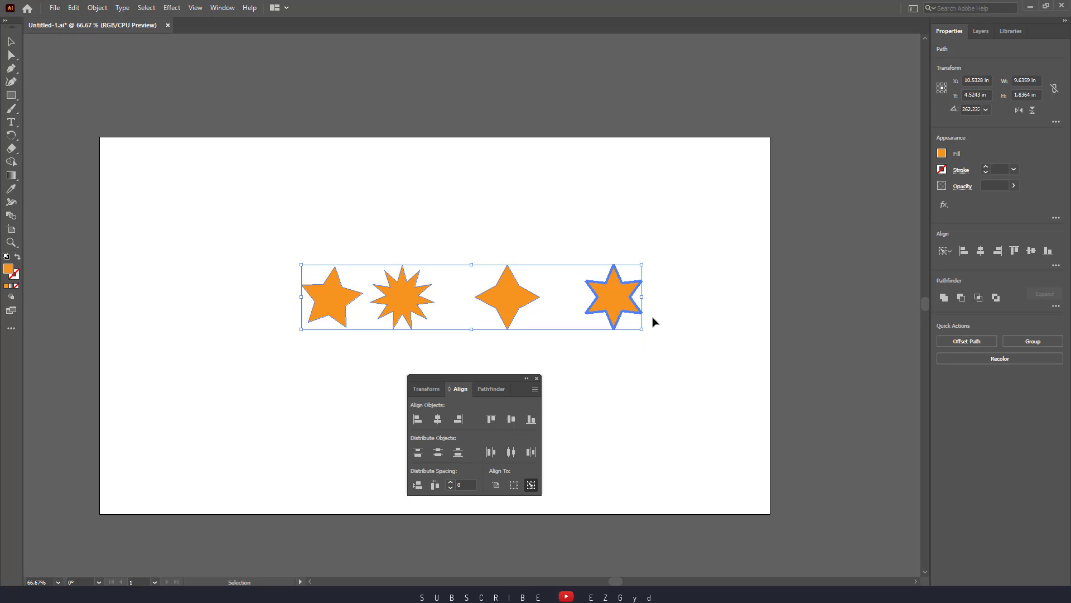
pyautogui.moveTo(474, 378); pyautogui.dragTo(480, 350)
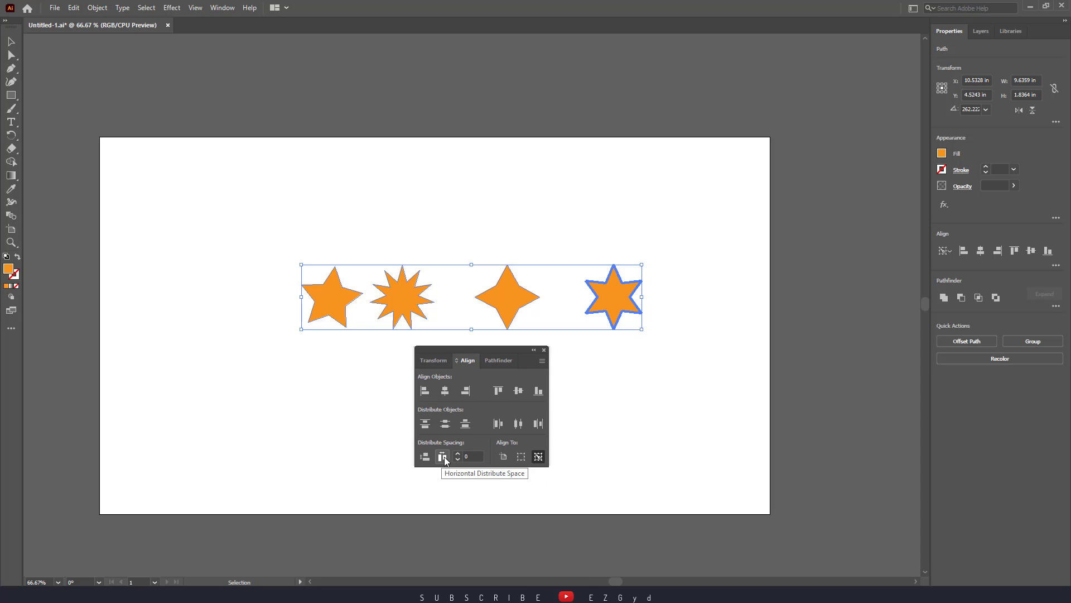
# Step: Try Horizontal Distribute Space and undo it, then apply Vertical Distribute Space
pyautogui.click(444, 456)
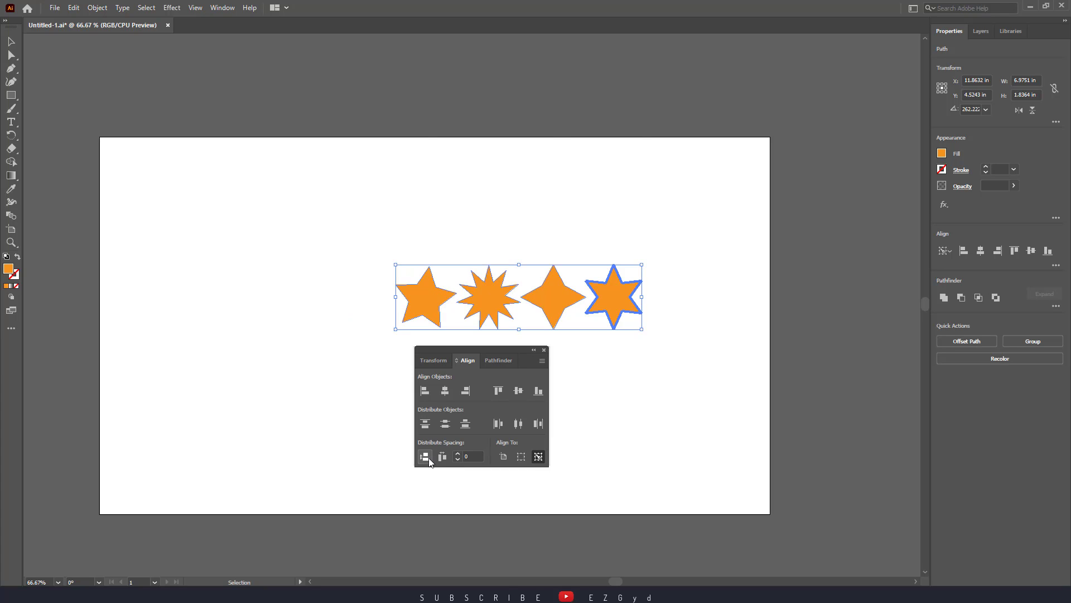
pyautogui.hotkey('ctrl', 'z')
pyautogui.press('a')
pyautogui.hotkey('ctrl', 'shift', 'z')
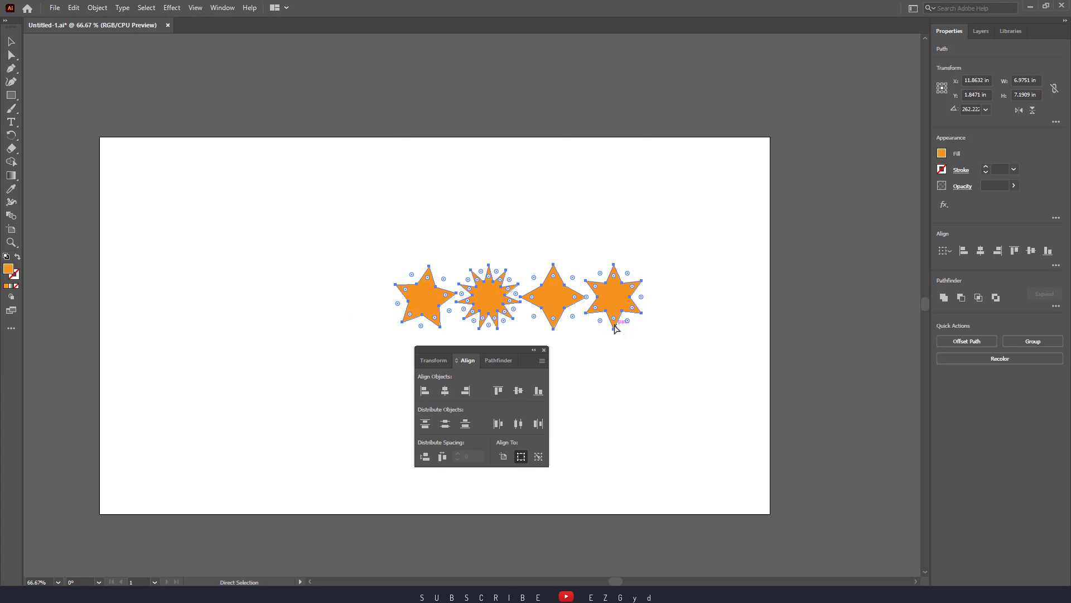
pyautogui.hotkey('ctrl', 'z')
pyautogui.press('v')
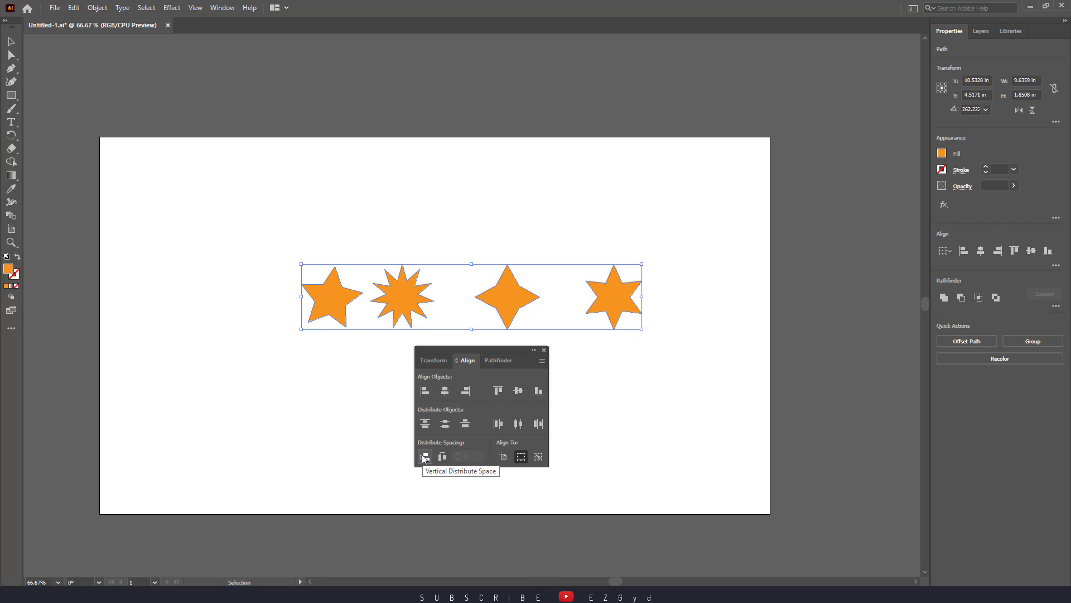
pyautogui.click(424, 457)
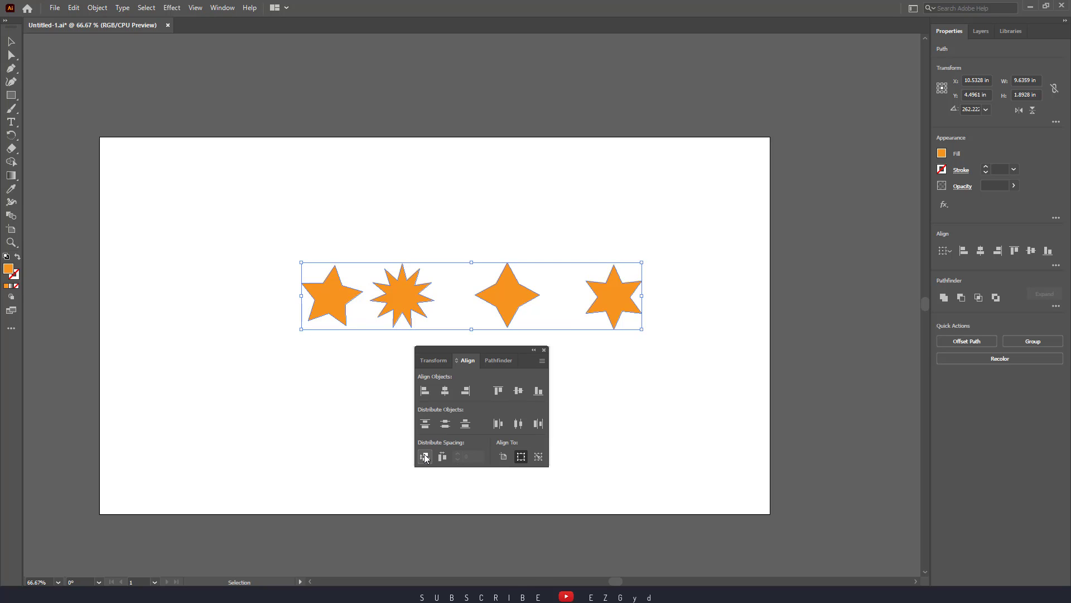
# Step: Centre the stars vertically and space them evenly horizontally, then close the panel and deselect
pyautogui.click(441, 457)
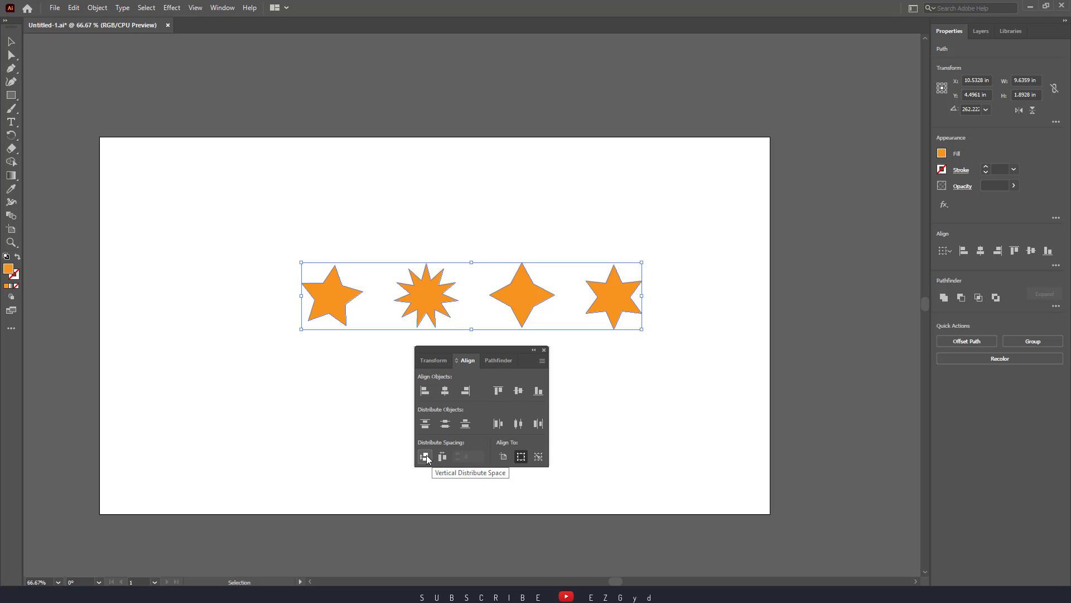
pyautogui.click(465, 427)
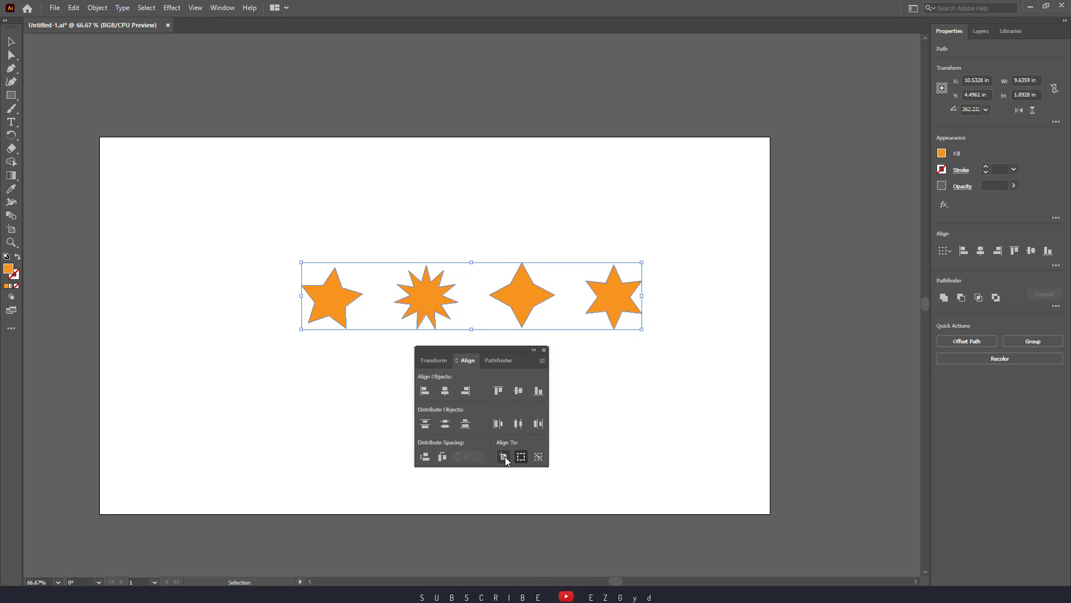
pyautogui.click(511, 391)
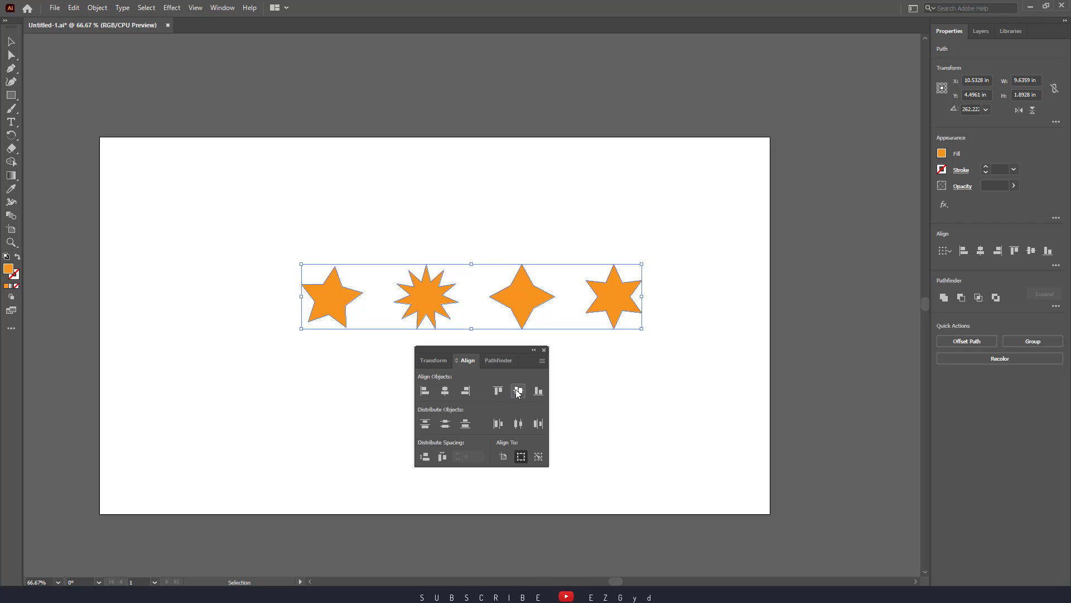
pyautogui.click(442, 458)
pyautogui.click(544, 351)
pyautogui.click(621, 398)
# Step: Zoom to actual size and move the four-star row upward
pyautogui.press('a')
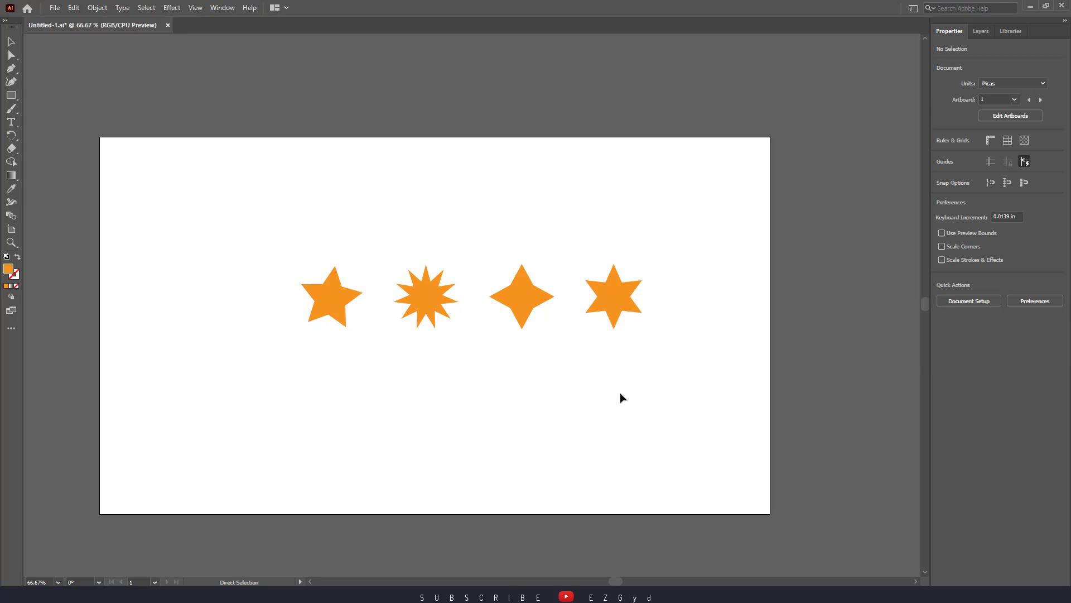
pyautogui.hotkey('ctrl', '+')
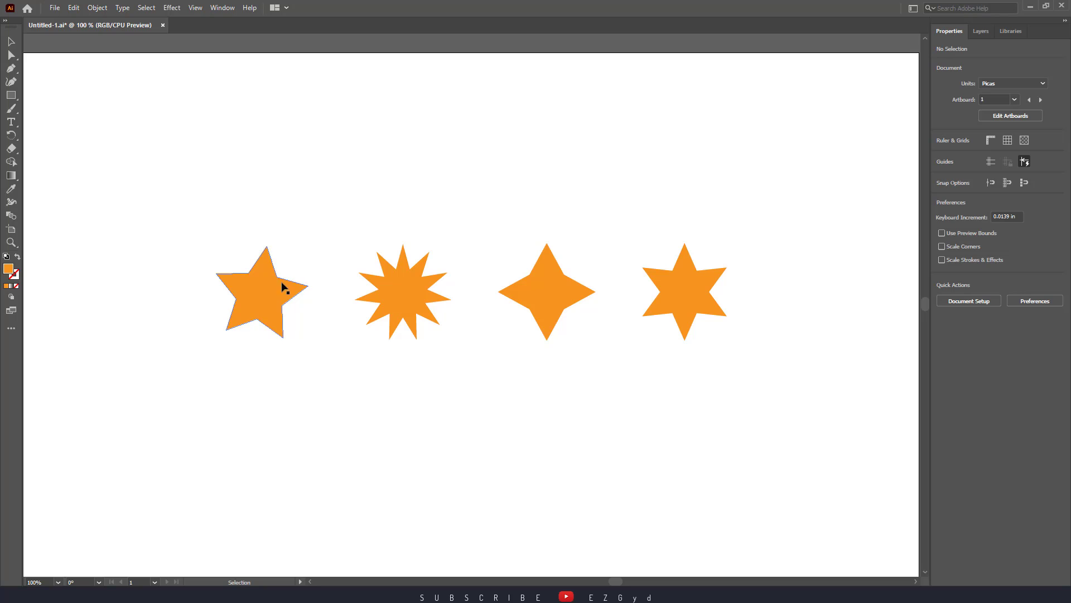
pyautogui.moveTo(188, 218); pyautogui.dragTo(832, 388)
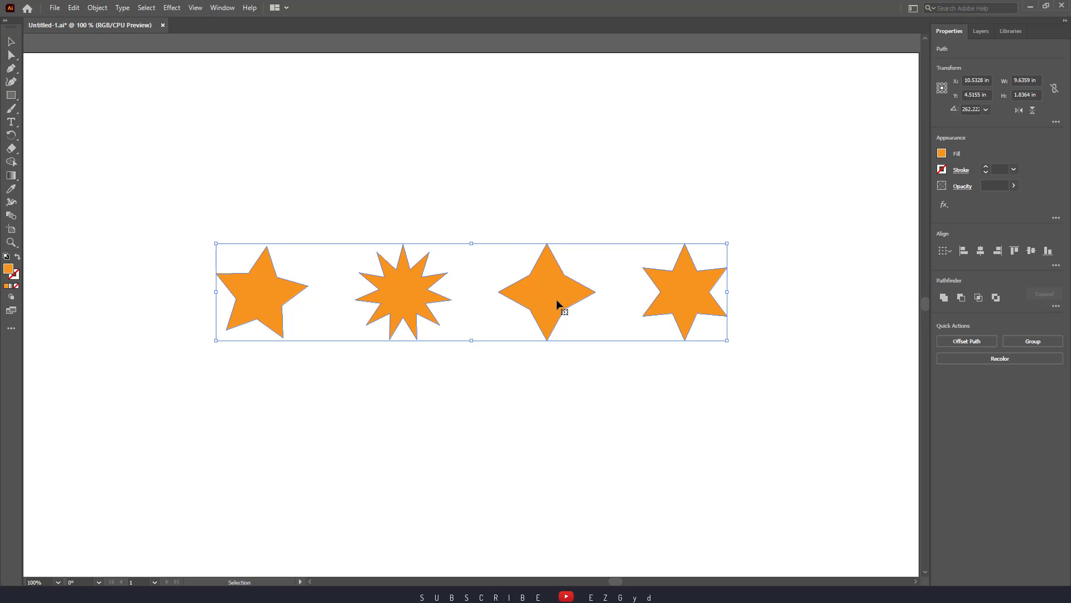
pyautogui.moveTo(557, 303); pyautogui.dragTo(540, 194)
pyautogui.click(715, 431)
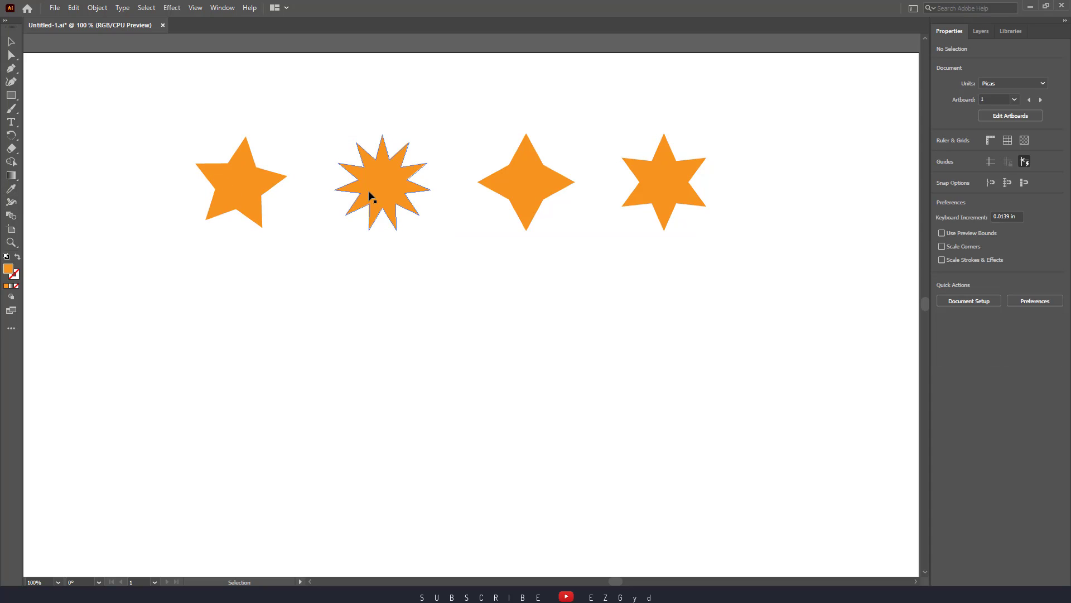
# Step: Place copies of the 12-point star and diamond below the first star, then reselect the top row
pyautogui.moveTo(378, 184); pyautogui.dragTo(260, 327)
pyautogui.hotkey('ctrl', 'z')
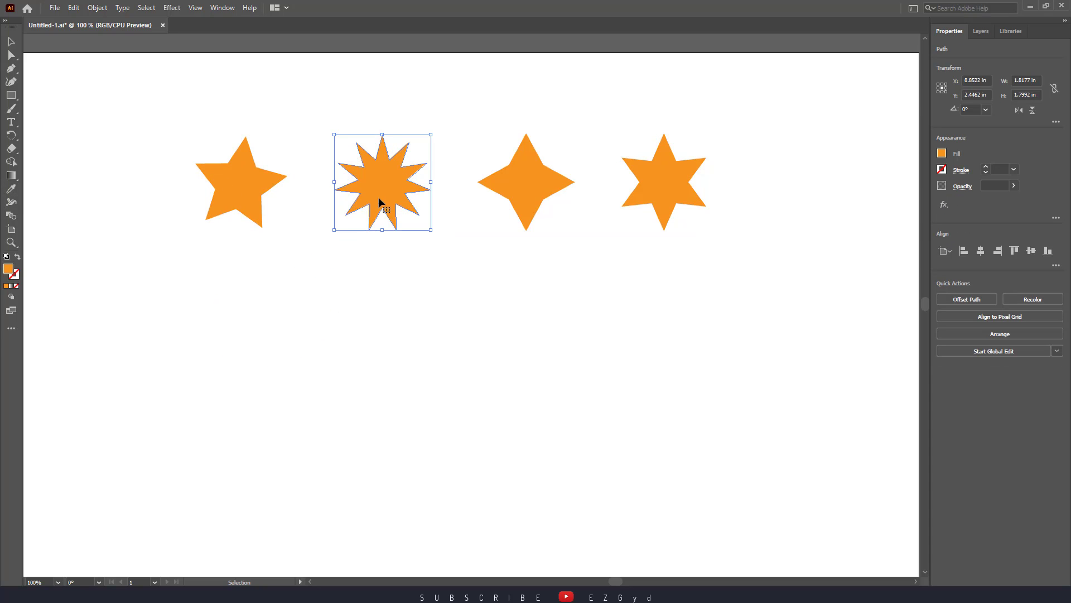
pyautogui.moveTo(384, 187)
pyautogui.mouseDown()
pyautogui.moveTo(254, 346)
pyautogui.moveTo(383, 219)
pyautogui.moveTo(243, 355)
pyautogui.mouseUp()
pyautogui.moveTo(524, 198)
pyautogui.mouseDown()
pyautogui.moveTo(219, 495)
pyautogui.moveTo(222, 479)
pyautogui.mouseUp()
pyautogui.moveTo(169, 112)
pyautogui.mouseDown()
pyautogui.moveTo(220, 149)
pyautogui.moveTo(770, 256)
pyautogui.mouseUp()
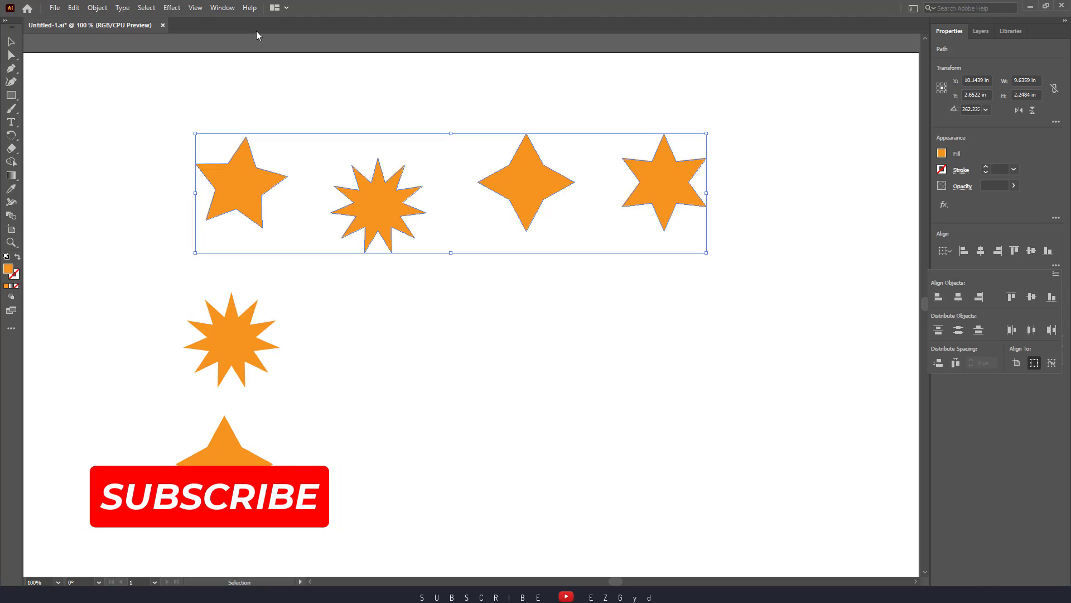
# Step: Open the Align panel and horizontally centre the left column of three stars
pyautogui.click(235, 6)
pyautogui.click(299, 132)
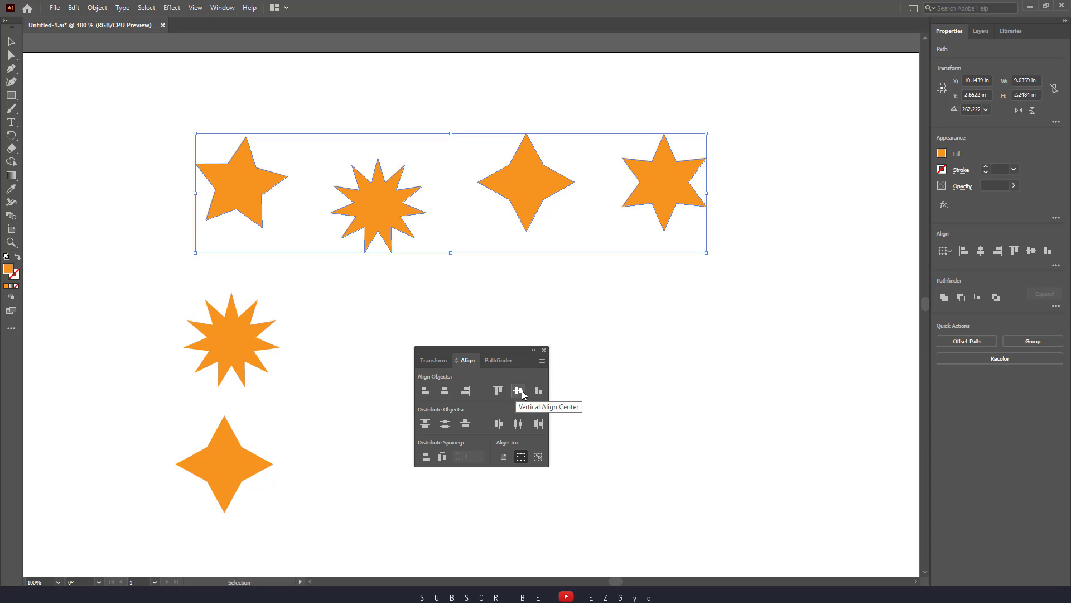
pyautogui.click(498, 391)
pyautogui.click(170, 122)
pyautogui.moveTo(170, 122); pyautogui.dragTo(302, 509)
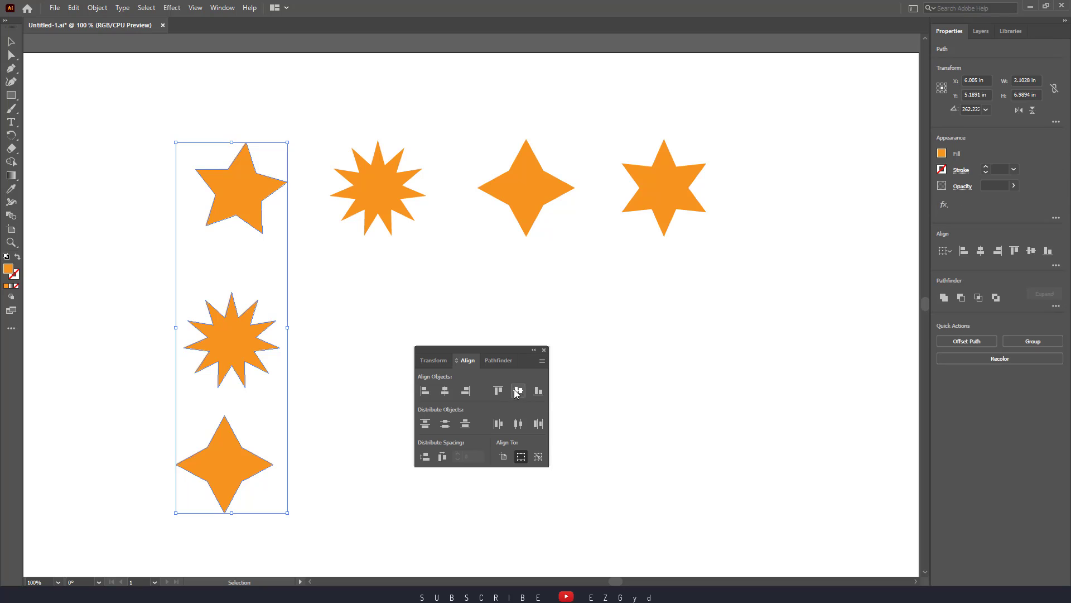
pyautogui.click(445, 391)
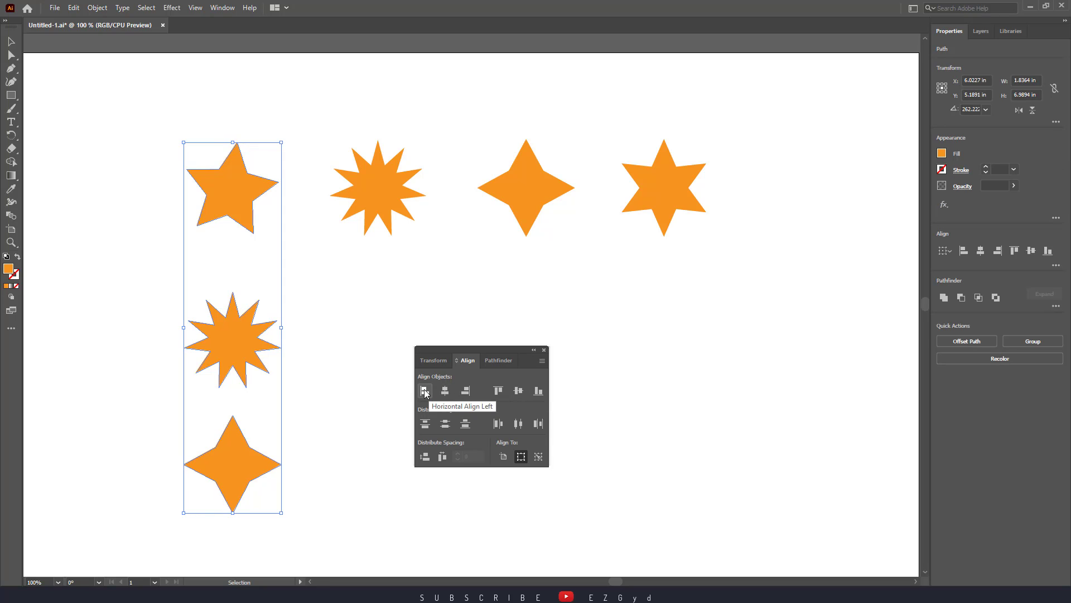
pyautogui.click(425, 393)
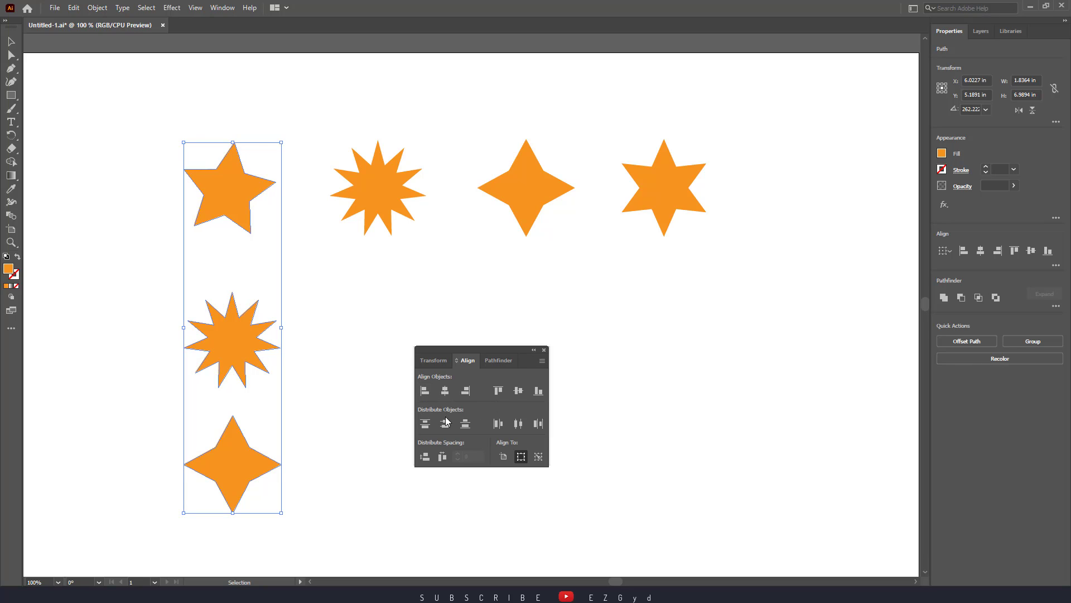
pyautogui.hotkey('ctrl', 'z')
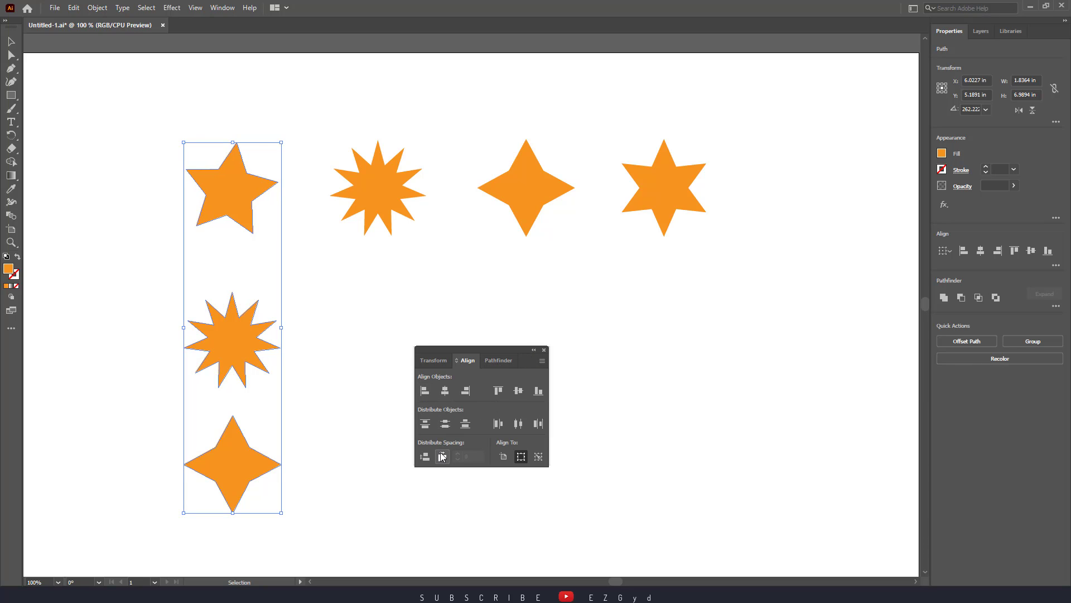
pyautogui.click(481, 285)
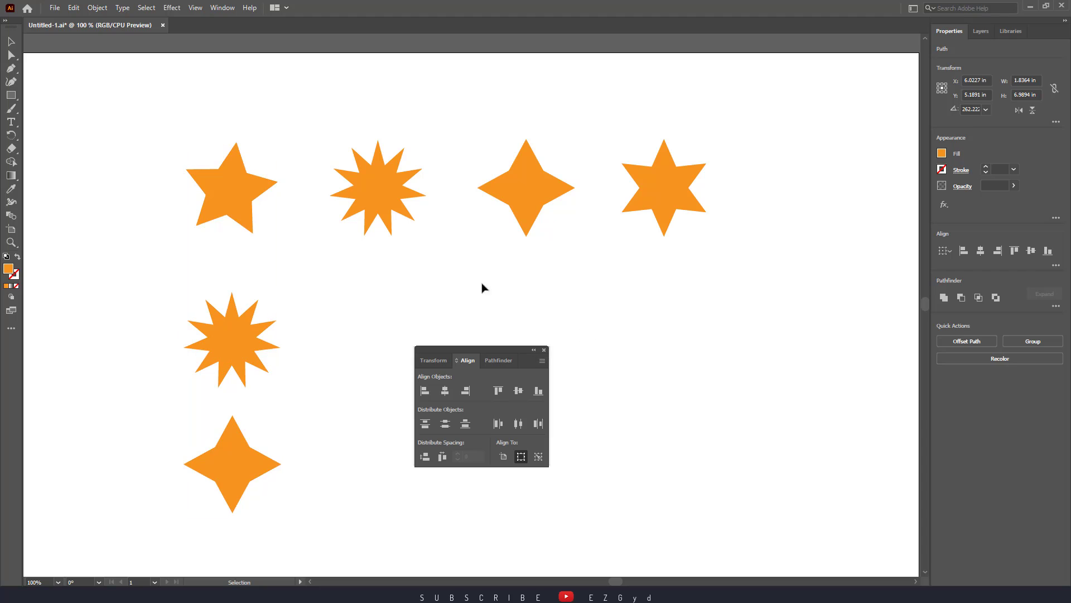
# Step: Bottom-align the four top-row stars and distribute them evenly across the row
pyautogui.moveTo(172, 128)
pyautogui.mouseDown()
pyautogui.moveTo(567, 232)
pyautogui.moveTo(721, 256)
pyautogui.mouseUp()
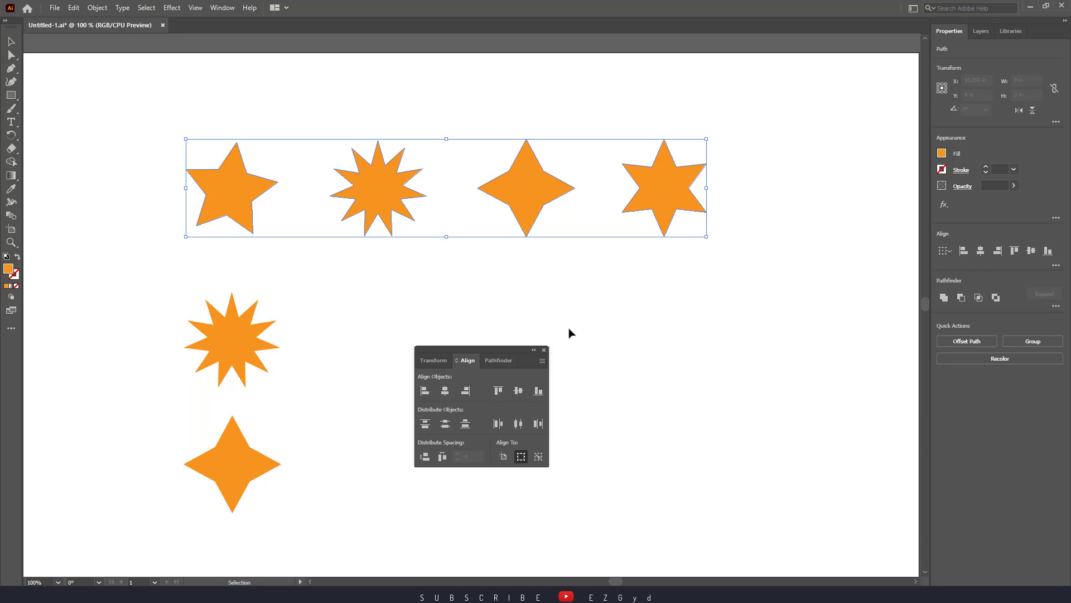
pyautogui.click(538, 391)
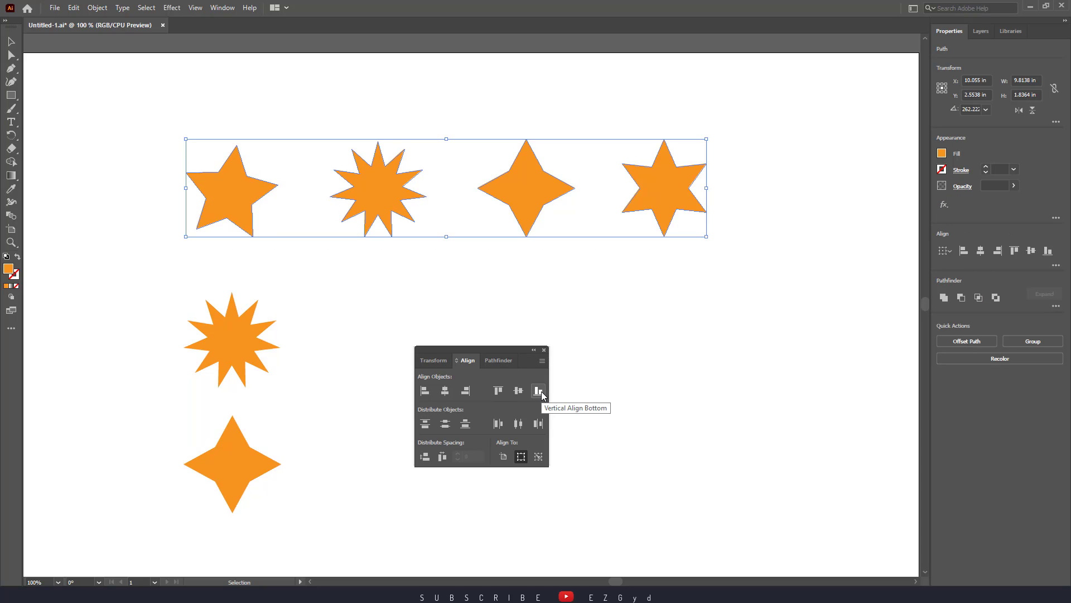
pyautogui.click(518, 424)
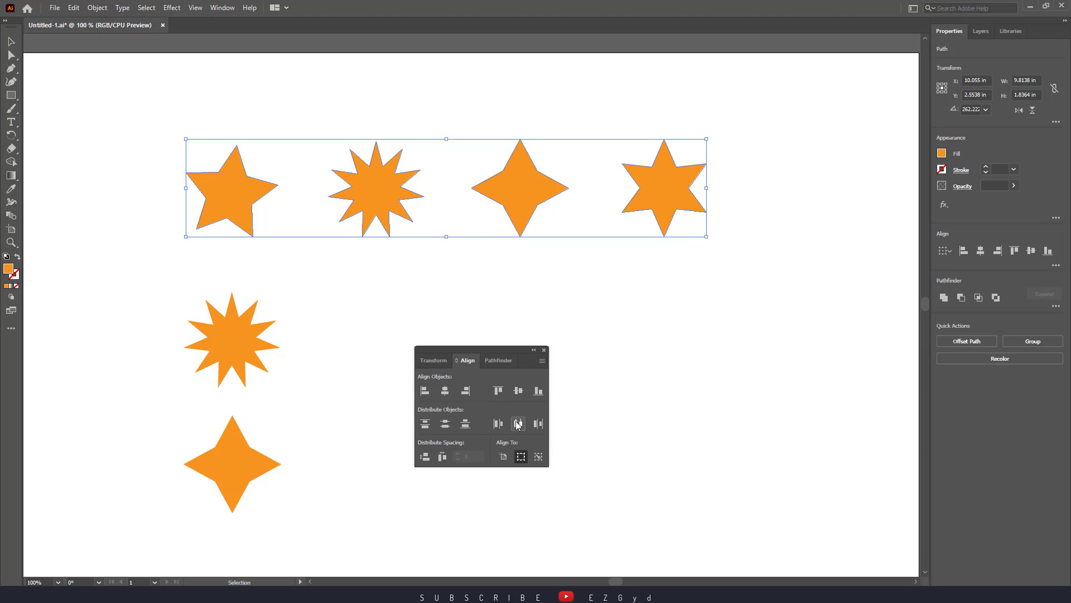
pyautogui.click(538, 424)
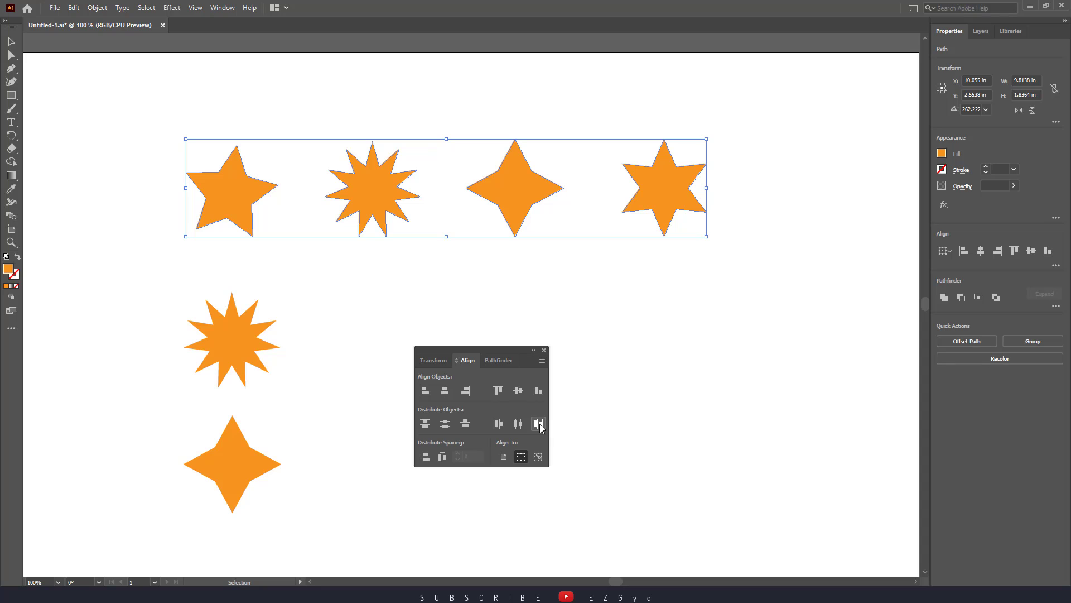
pyautogui.click(354, 297)
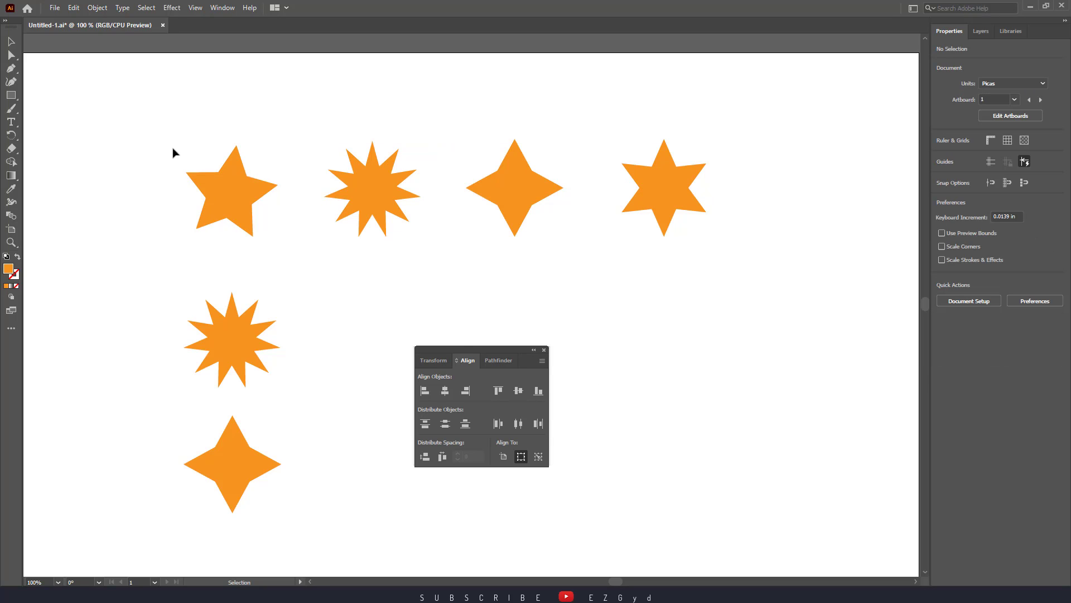
# Step: Vertically distribute the three left-column stars, then close the Align panel and deselect
pyautogui.moveTo(168, 140); pyautogui.dragTo(302, 535)
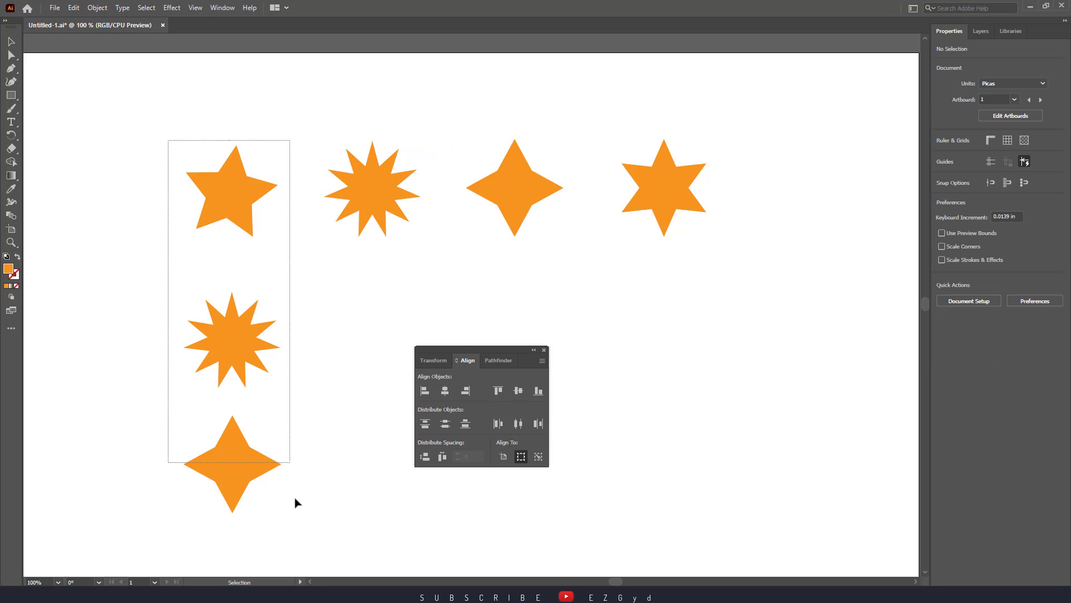
pyautogui.click(425, 424)
pyautogui.click(445, 424)
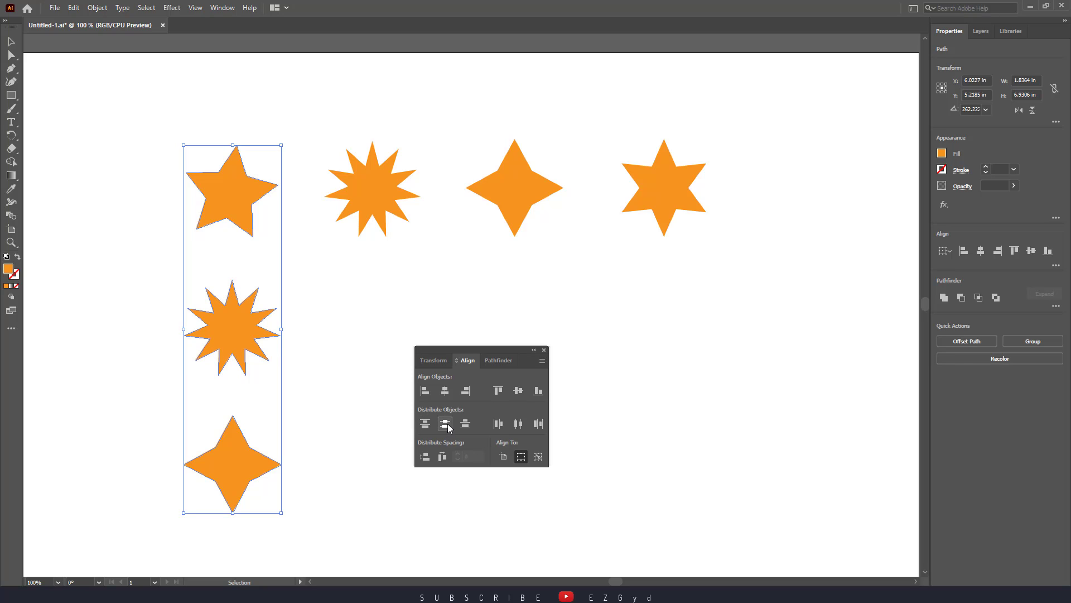
pyautogui.click(466, 424)
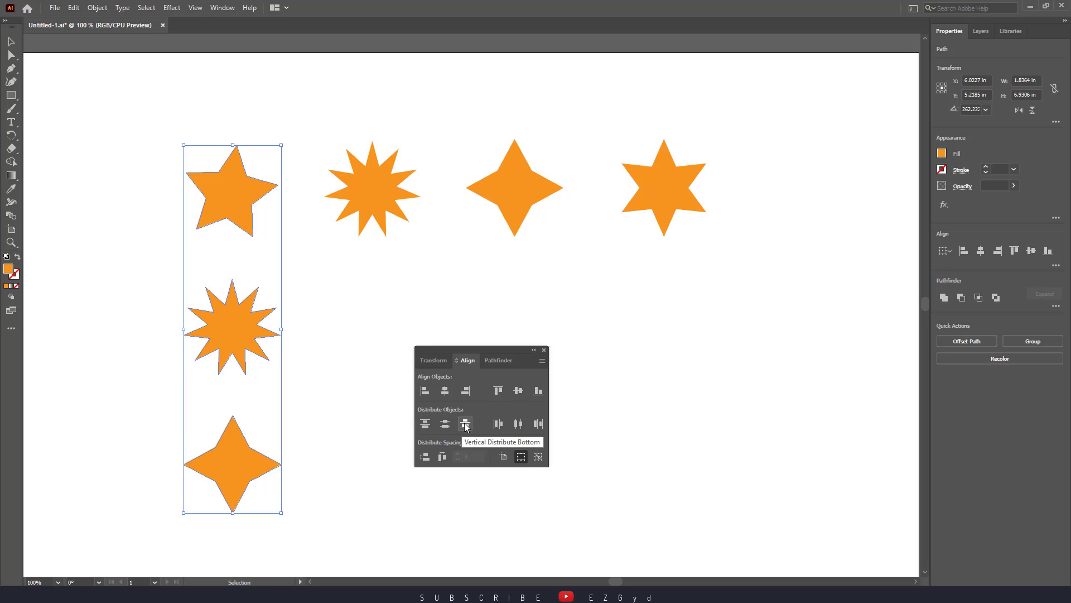
pyautogui.click(543, 350)
pyautogui.click(706, 419)
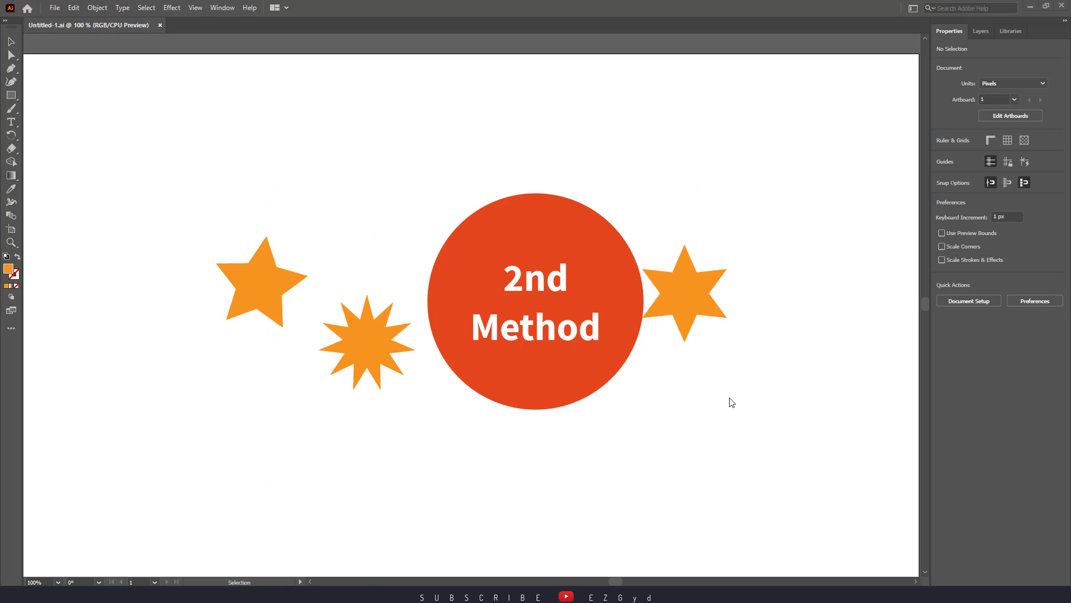
# Step: Enable Smart Guides from the View menu
pyautogui.click(195, 8)
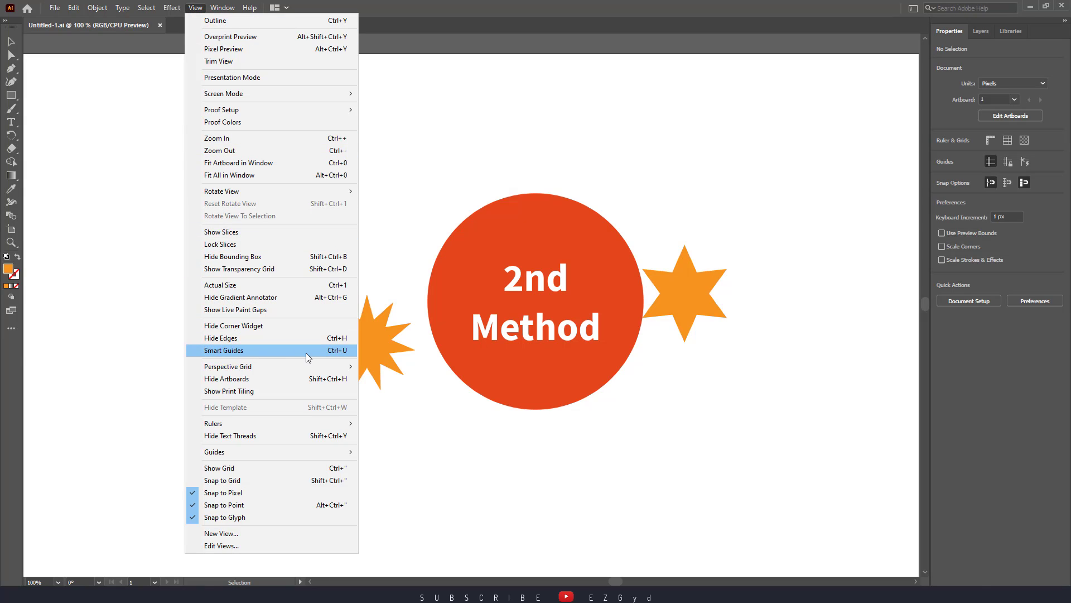
pyautogui.click(254, 350)
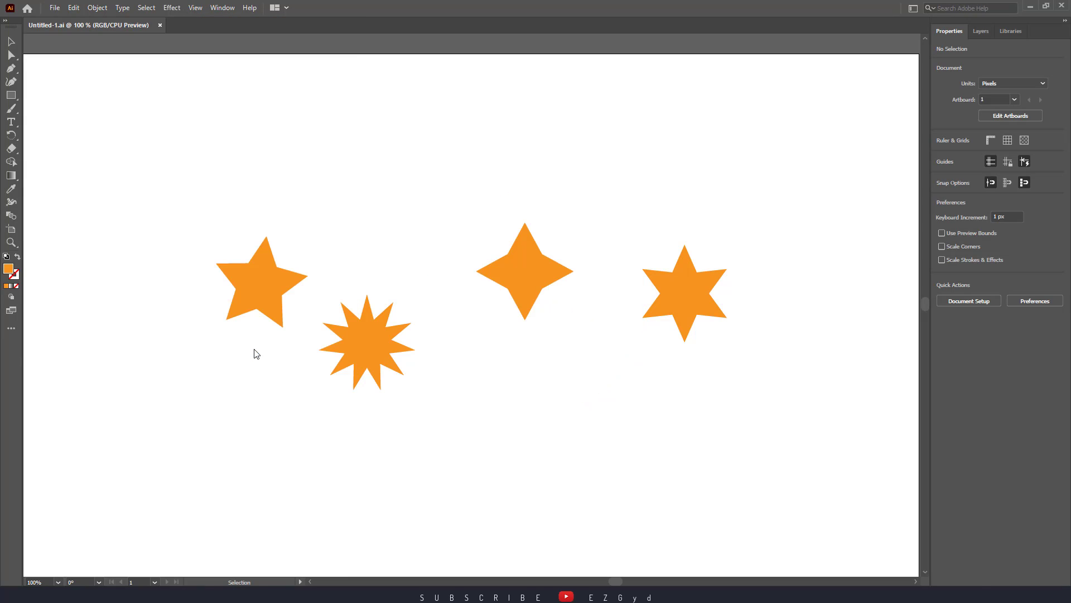
# Step: Line up the 12-point, diamond and six-point stars beside the five-point star using Smart Guides
pyautogui.click(264, 279)
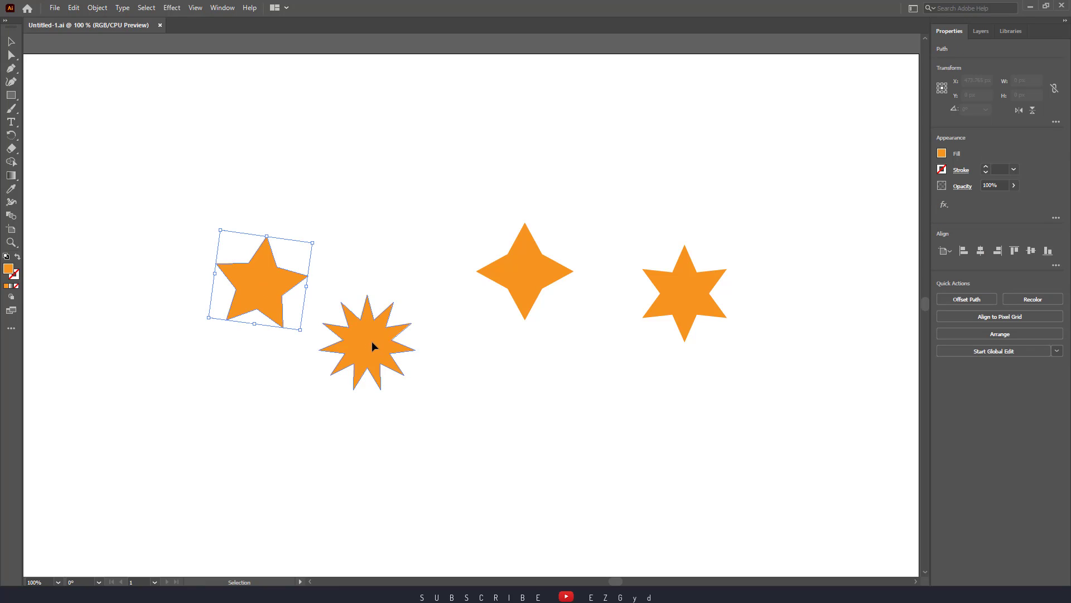
pyautogui.moveTo(377, 338); pyautogui.dragTo(388, 287)
pyautogui.moveTo(383, 285)
pyautogui.mouseDown()
pyautogui.moveTo(396, 293)
pyautogui.moveTo(390, 286)
pyautogui.mouseUp()
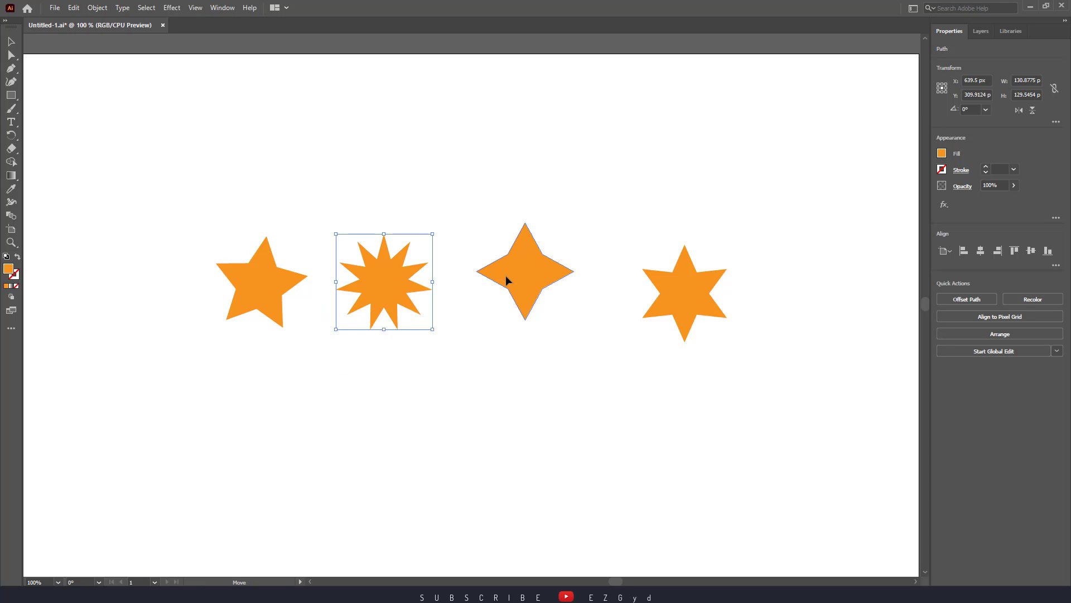
pyautogui.moveTo(504, 275)
pyautogui.mouseDown()
pyautogui.moveTo(478, 288)
pyautogui.moveTo(487, 283)
pyautogui.mouseUp()
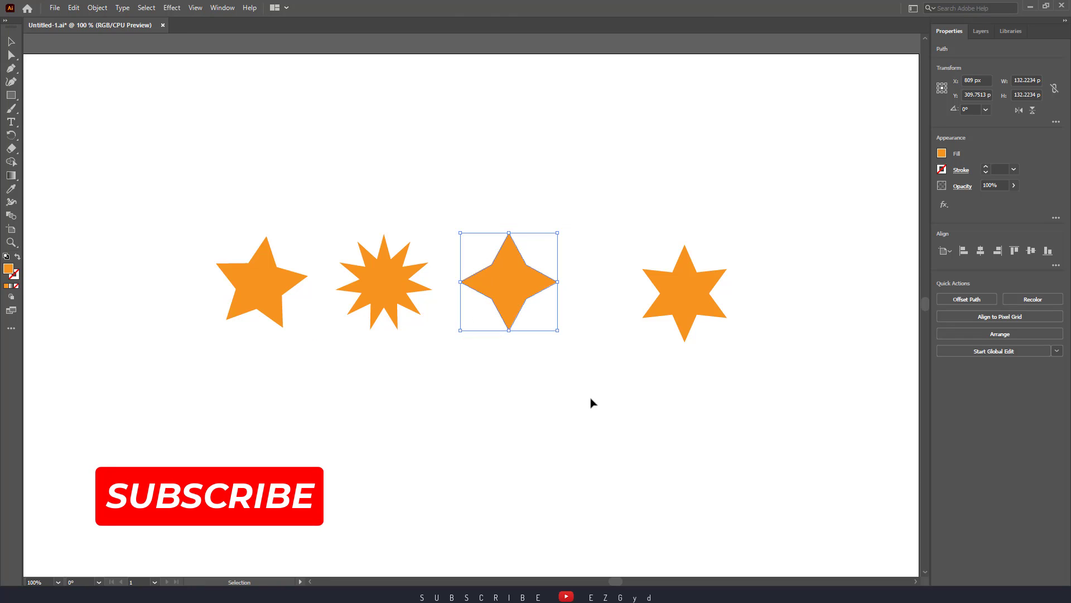
pyautogui.click(591, 401)
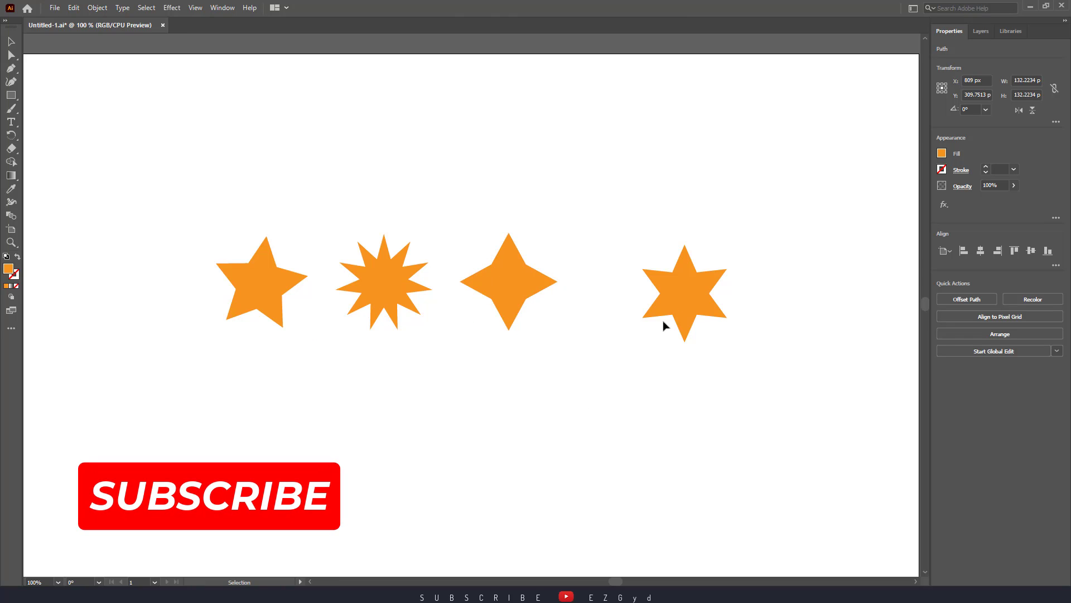
pyautogui.moveTo(675, 294); pyautogui.dragTo(626, 282)
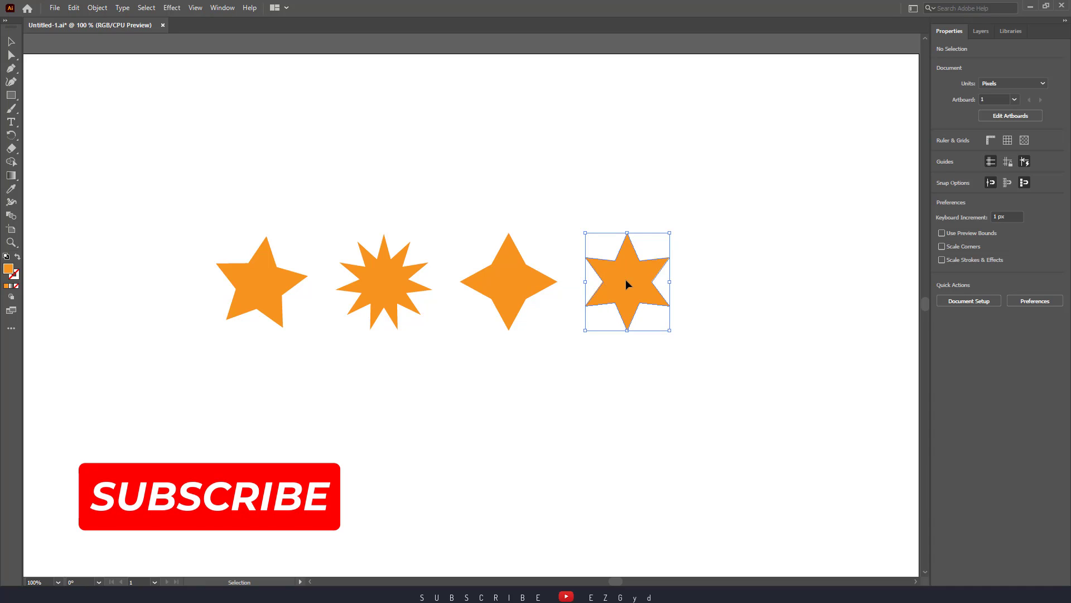
pyautogui.click(779, 402)
pyautogui.moveTo(137, 192); pyautogui.dragTo(659, 340)
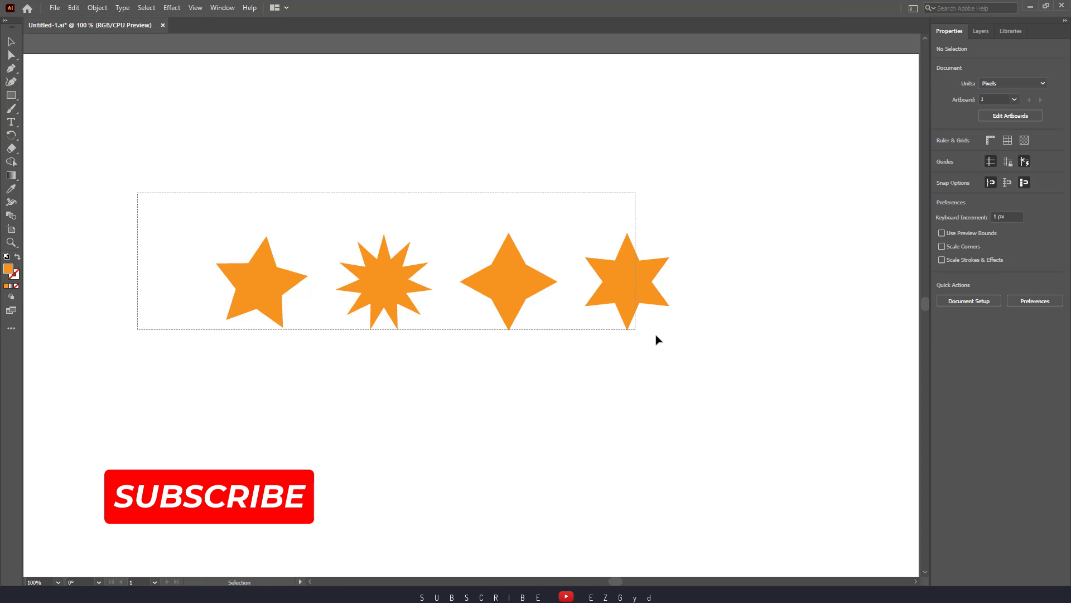
pyautogui.click(779, 356)
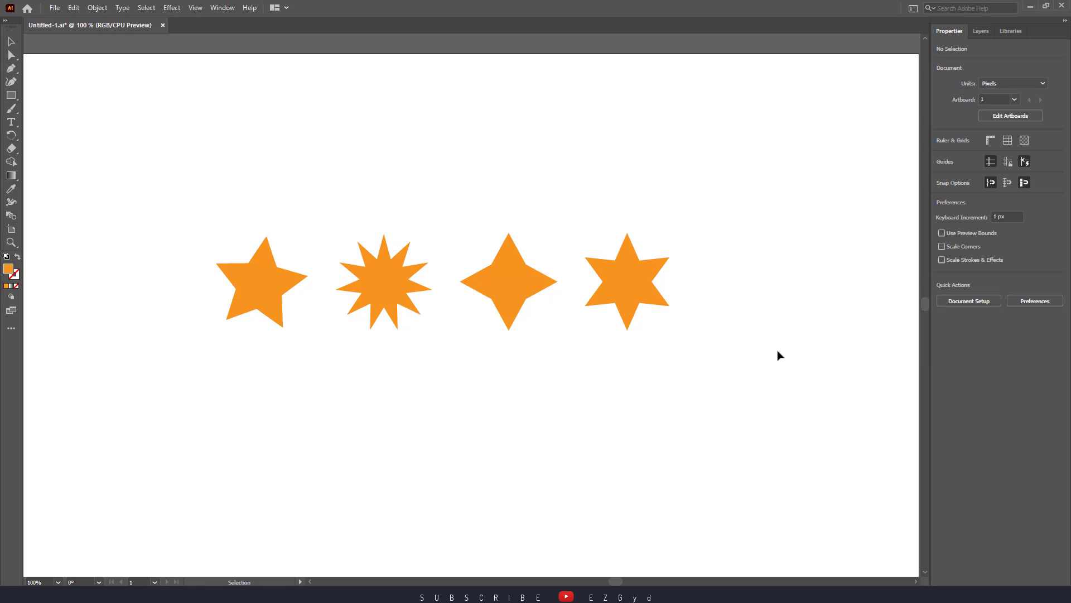